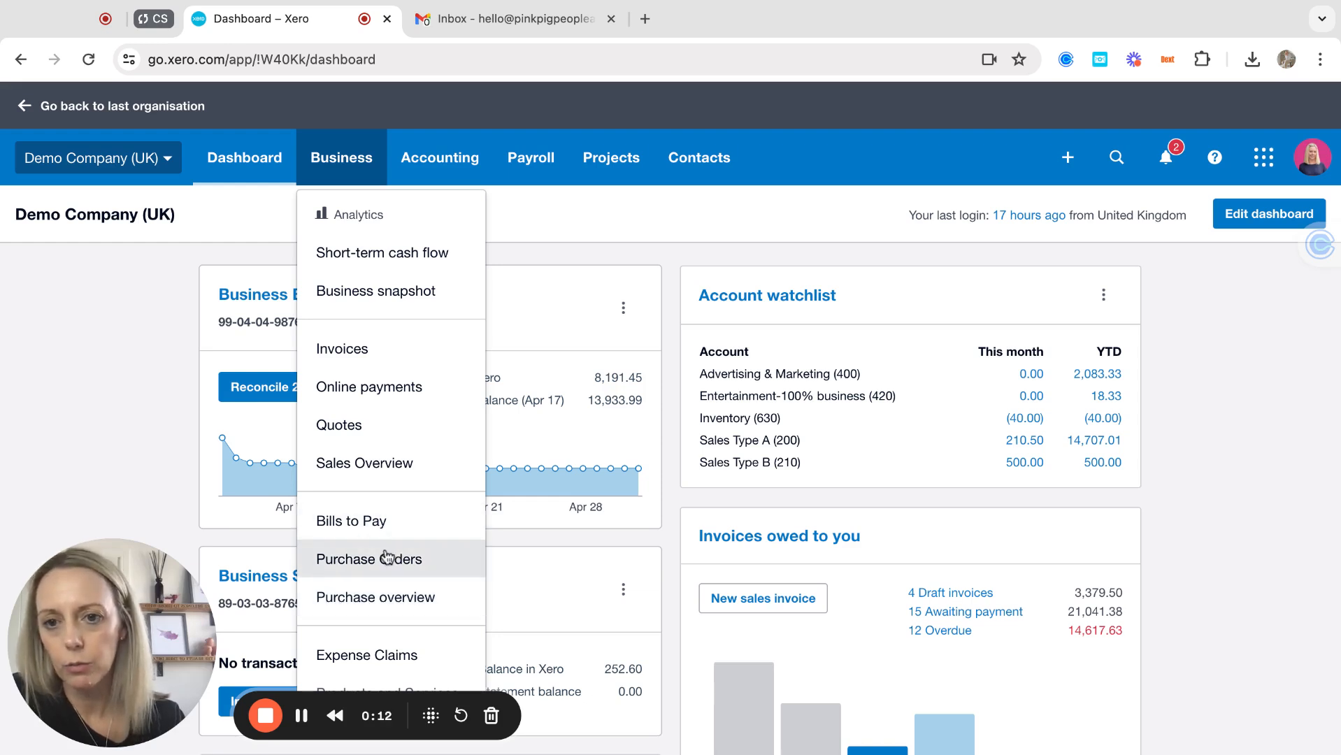
Open the purchases overview, hide its help banner and look over the bills and purchase orders summaries
left_click(375, 598)
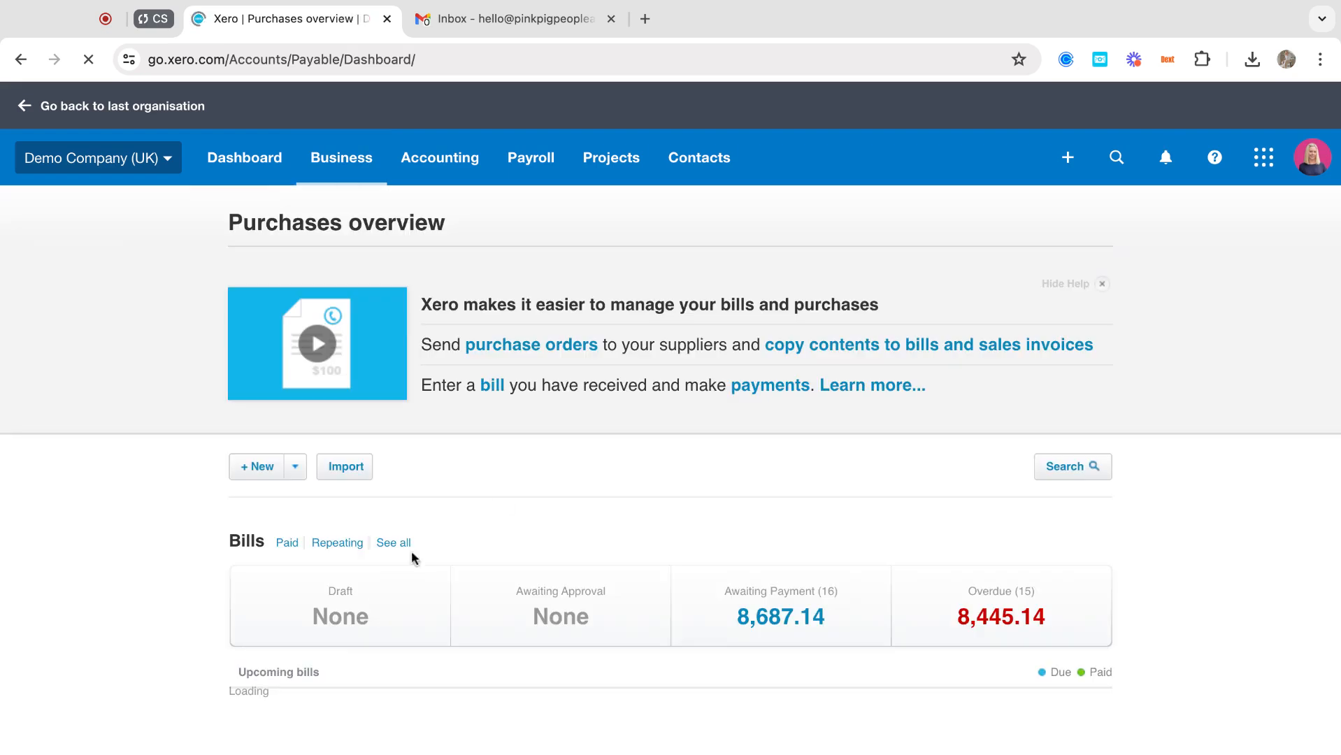
left_click(1102, 287)
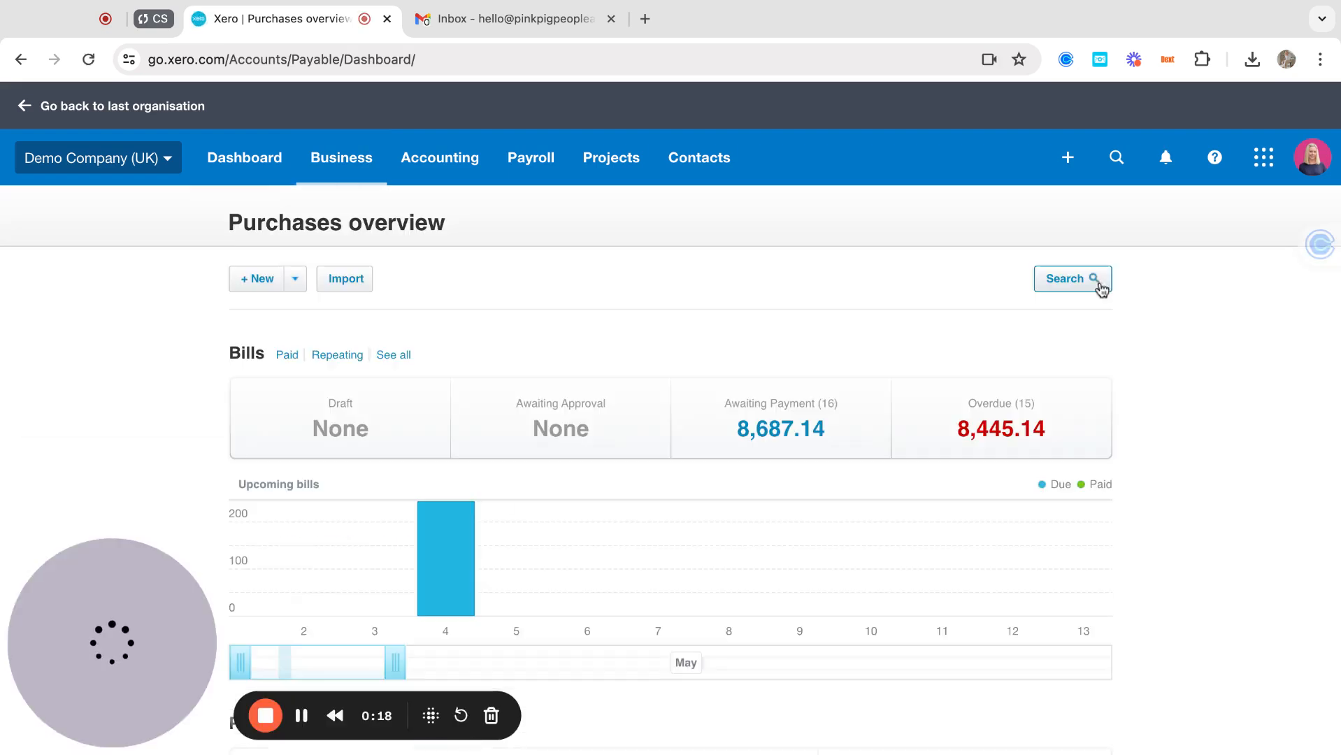
scroll(441, 385, "down", 2)
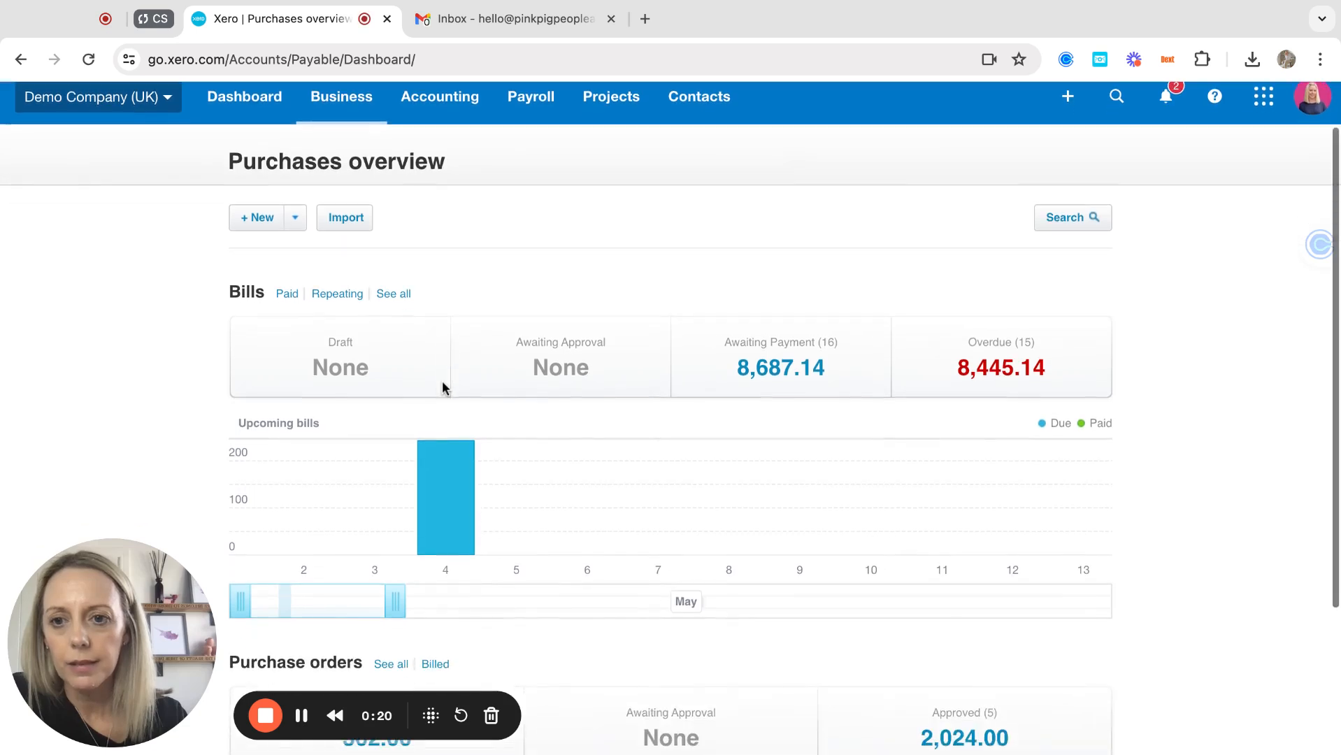
scroll(442, 383, "down", 5)
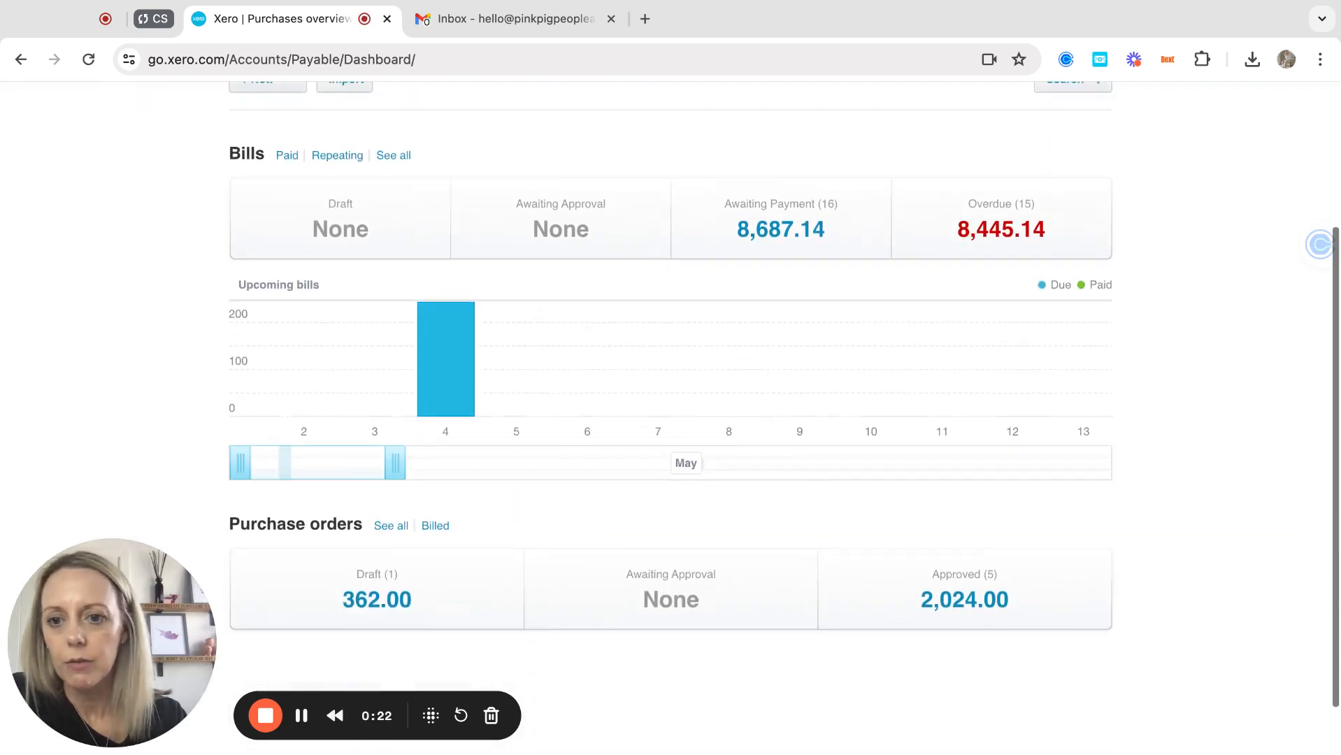
scroll(671, 392, "up", 3)
scroll(670, 392, "down", 2)
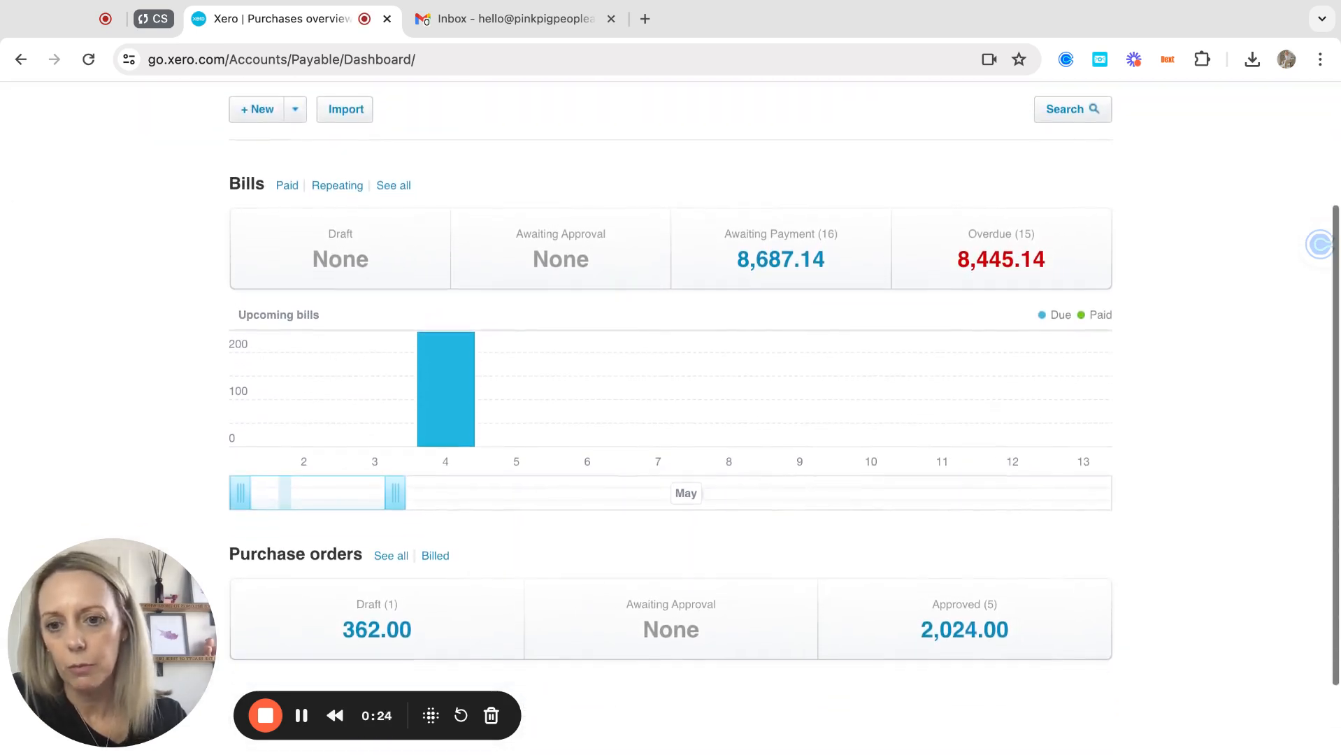
scroll(418, 456, "up", 2)
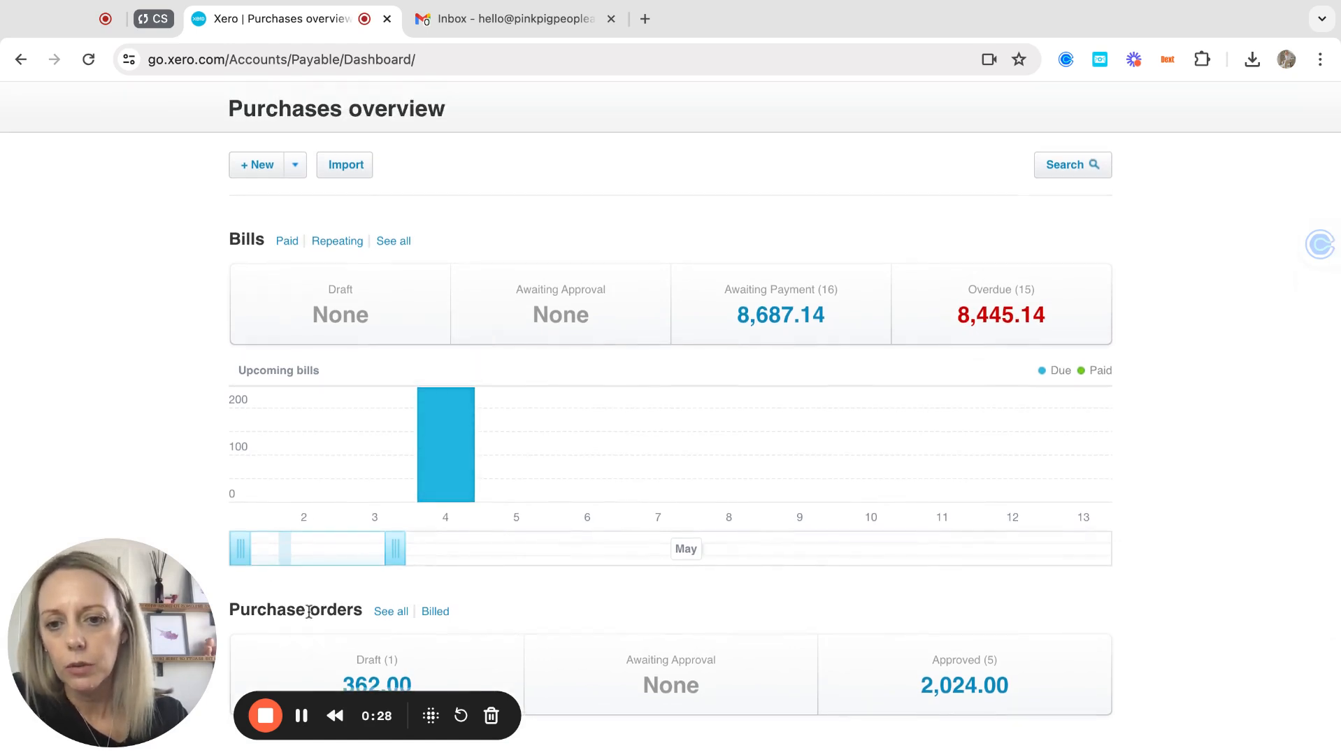
Open the list of all purchase orders and start a new purchase order
left_click(391, 612)
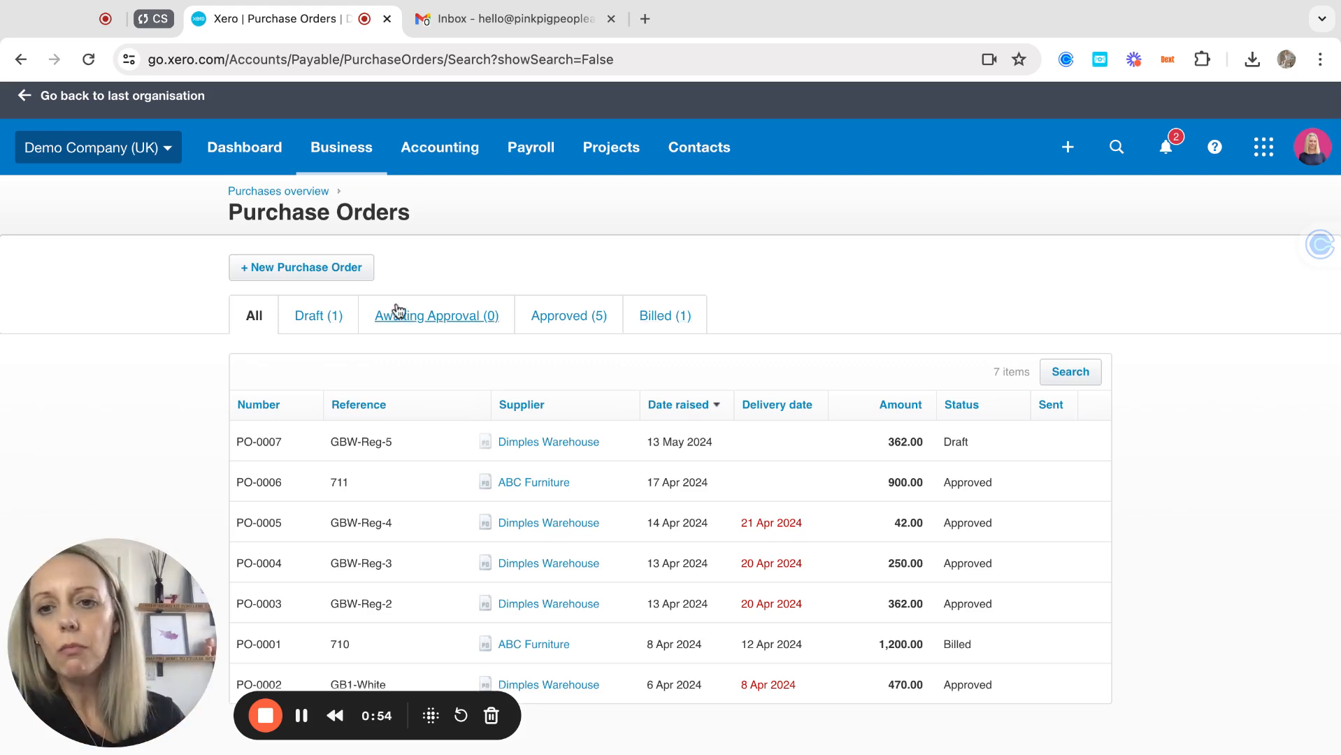
left_click(289, 271)
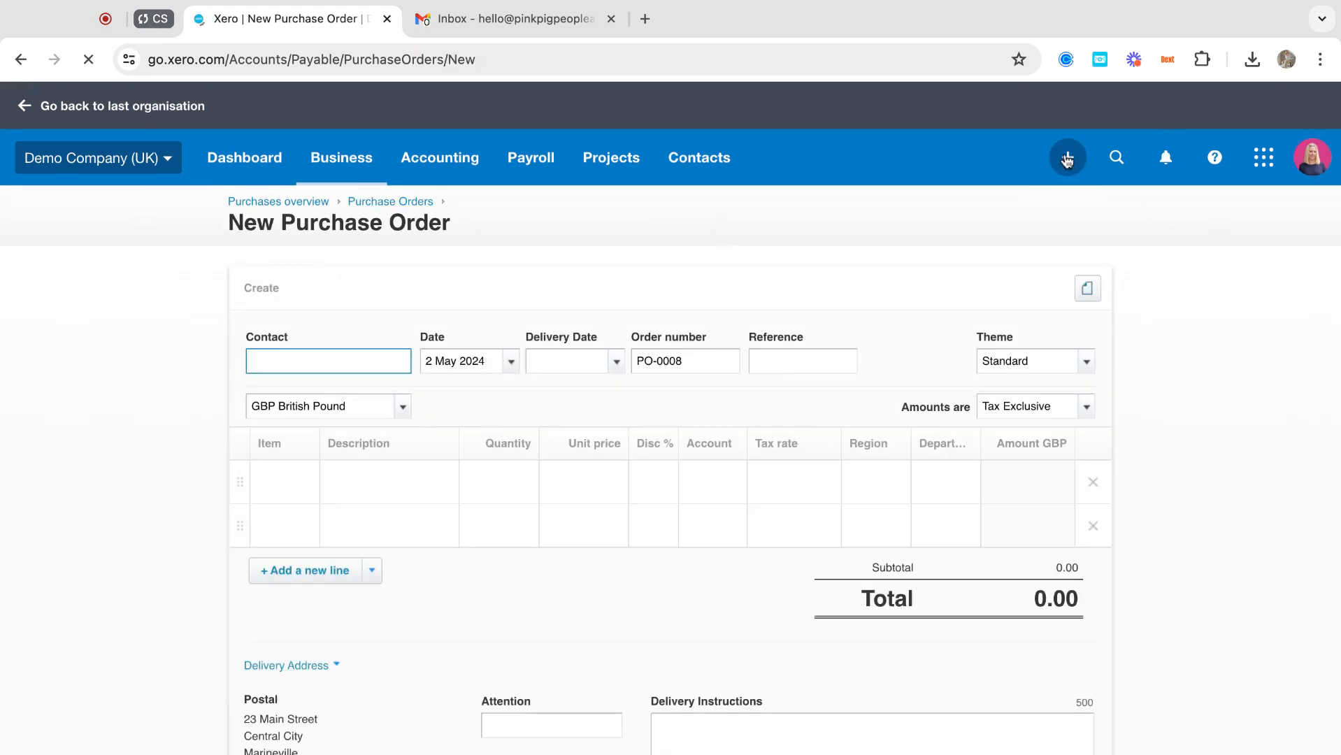
left_click(1067, 160)
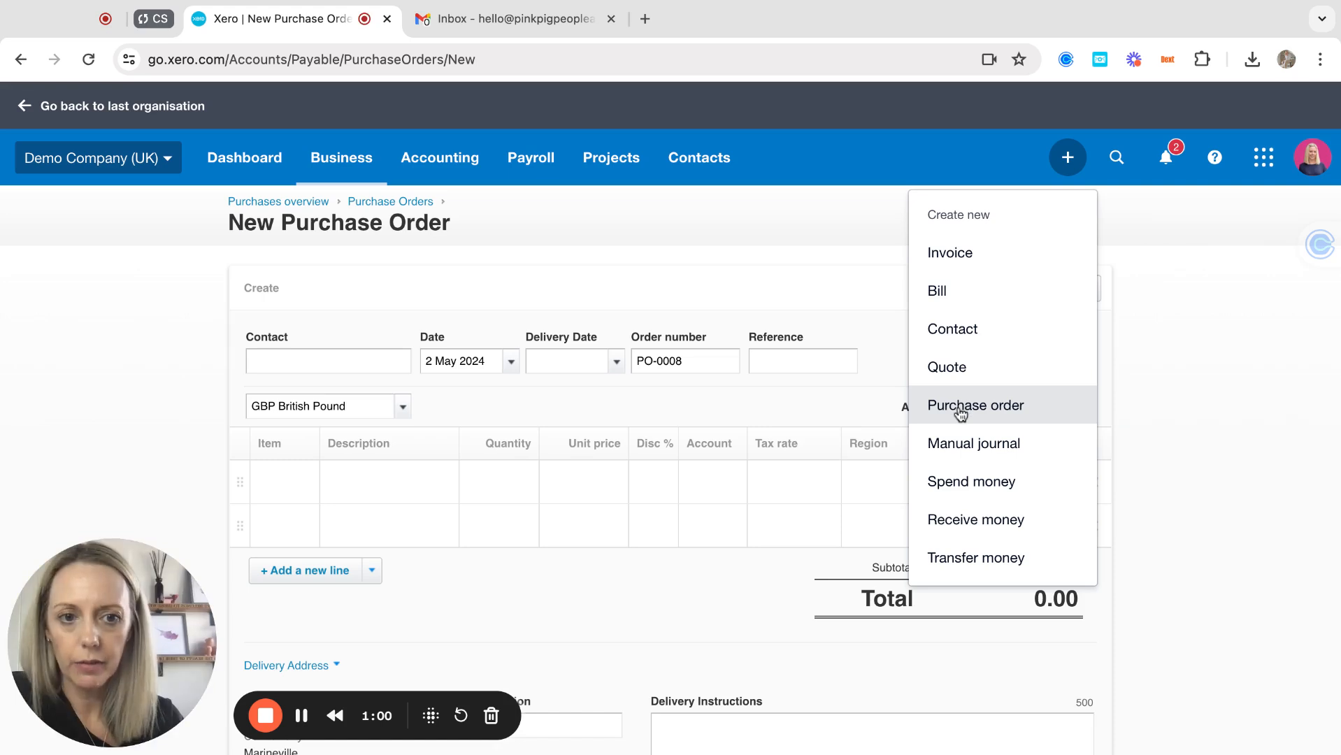
left_click(1068, 159)
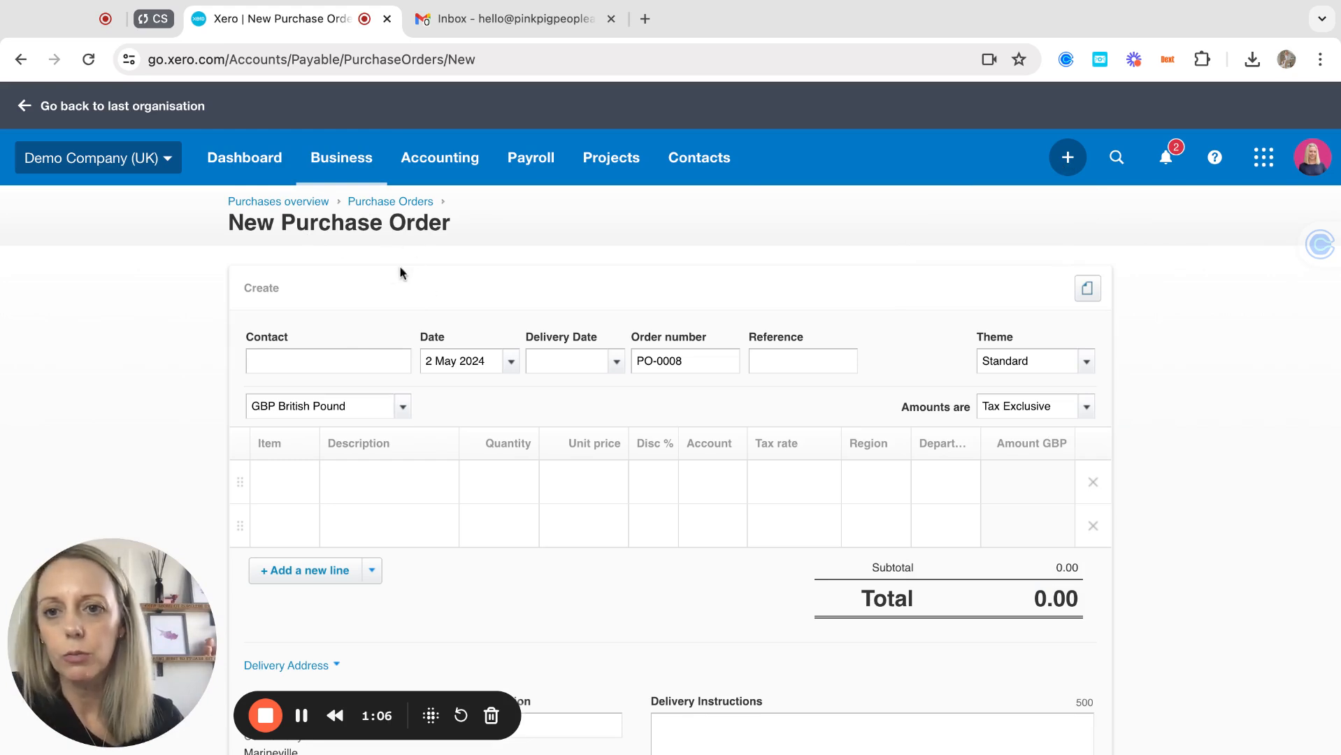
Set the new purchase order's contact to Pink Pig Financials Ltd
left_click(305, 357)
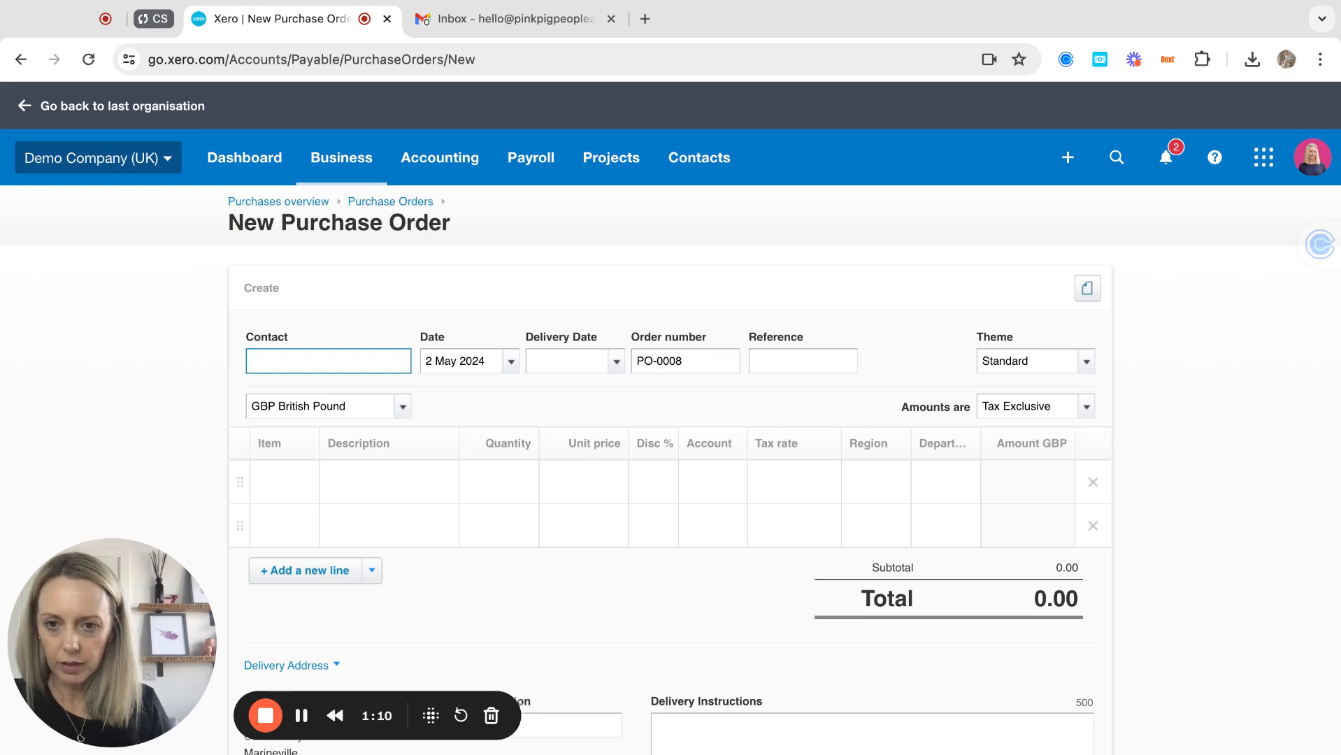
type("pink")
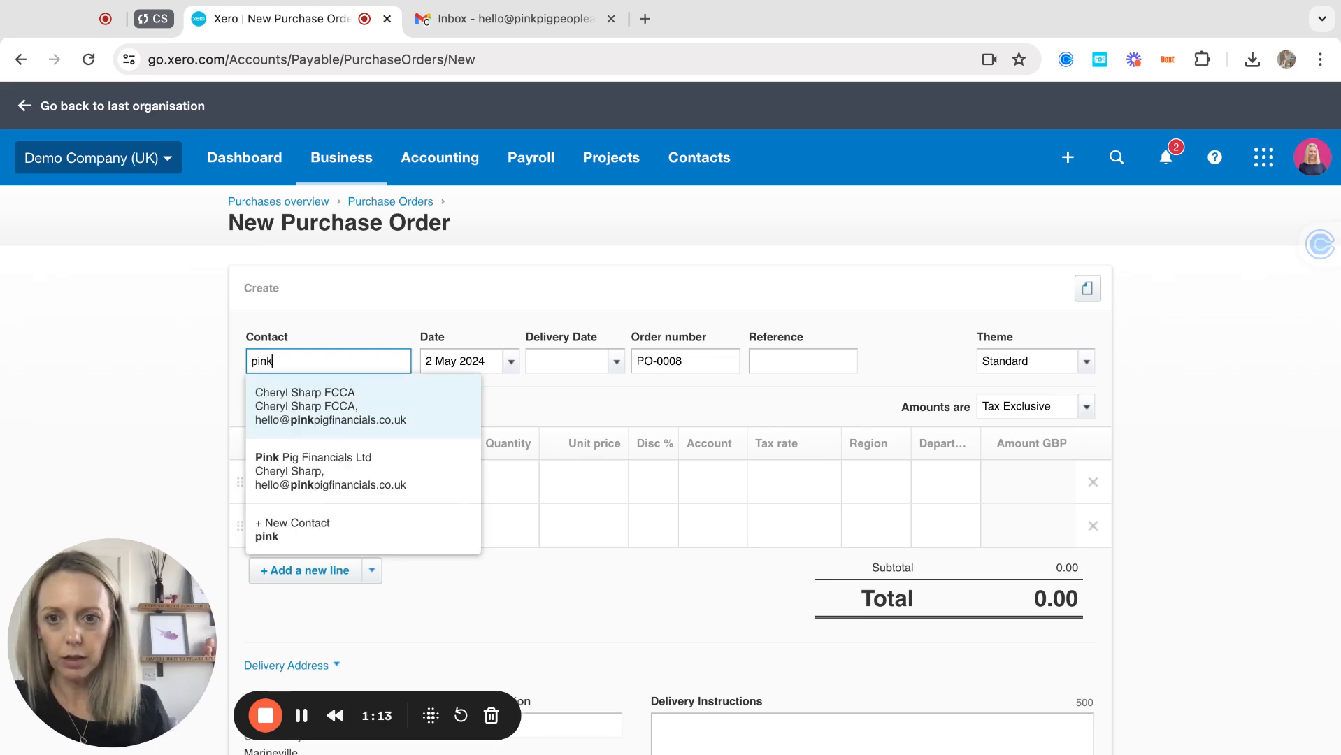
key("Down")
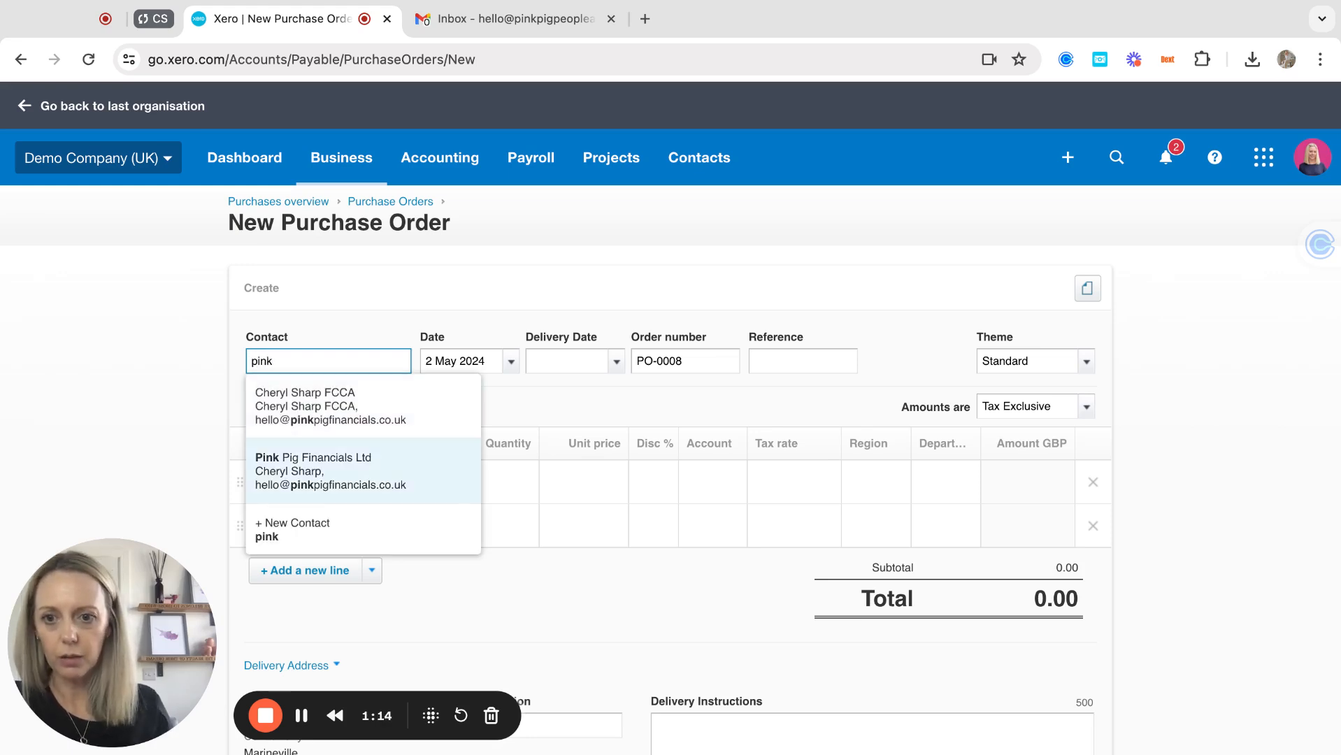
key("Tab")
key("Tab")
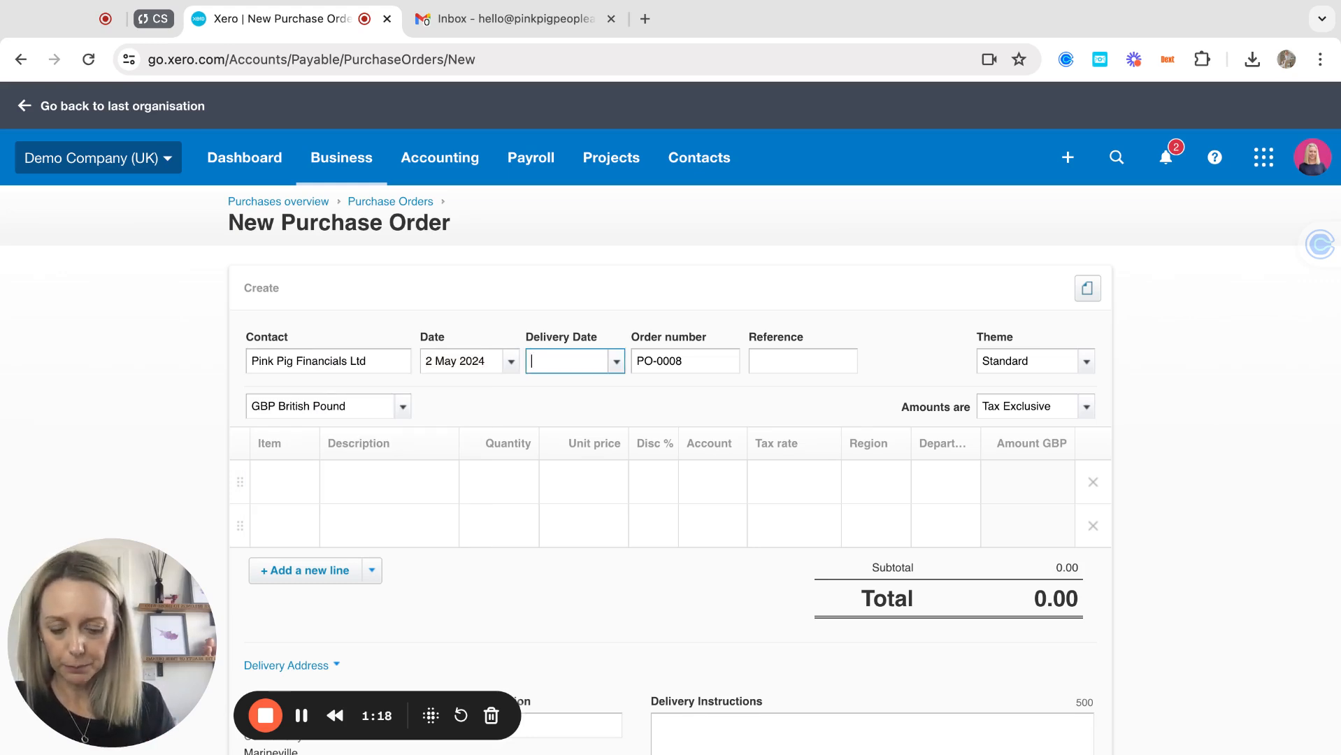
Change the purchase order's contact to Bayside Wholesale
left_click(388, 361)
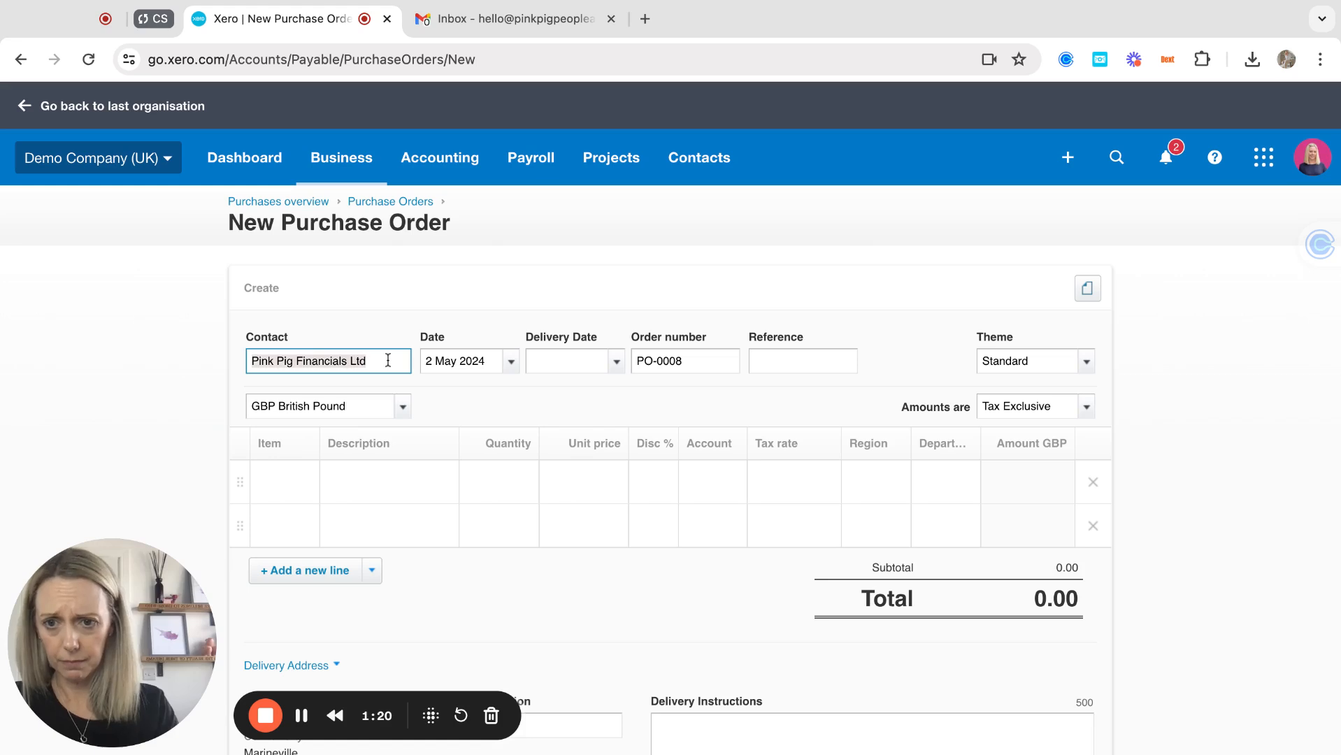
type("baysi")
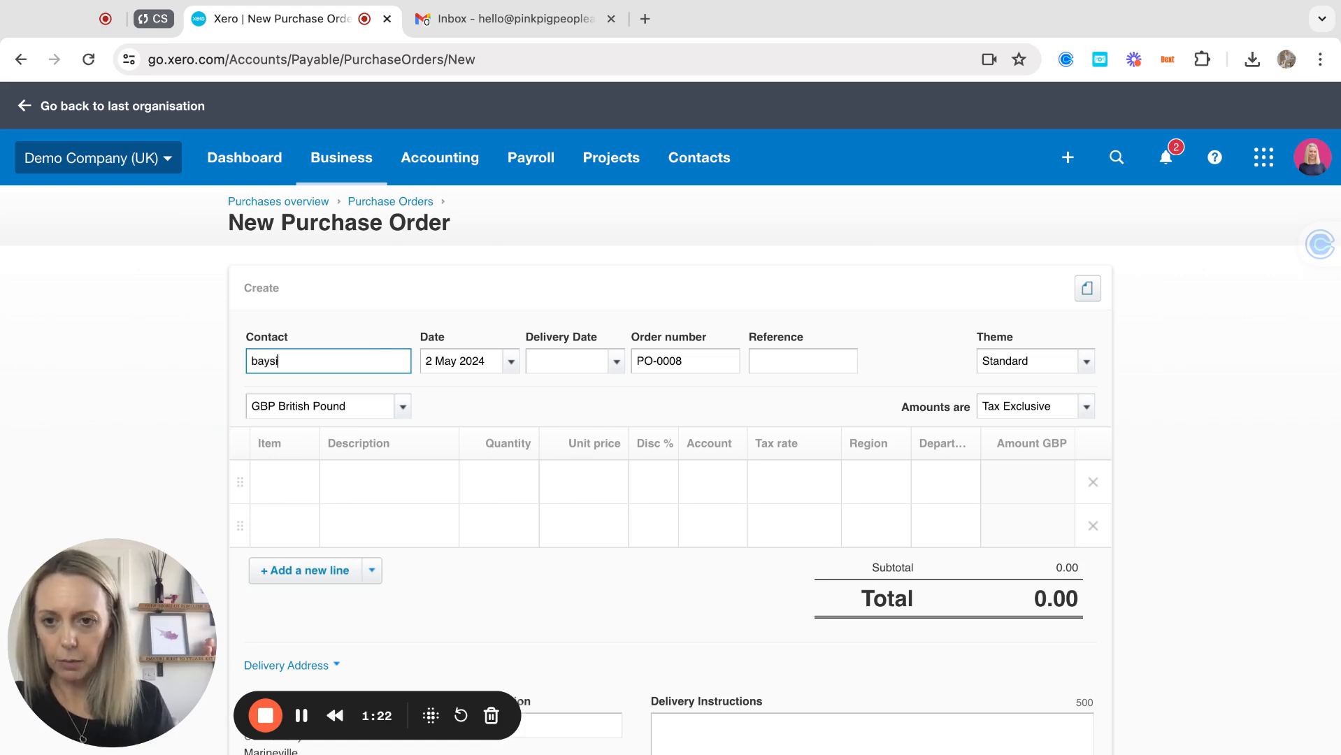
type("de")
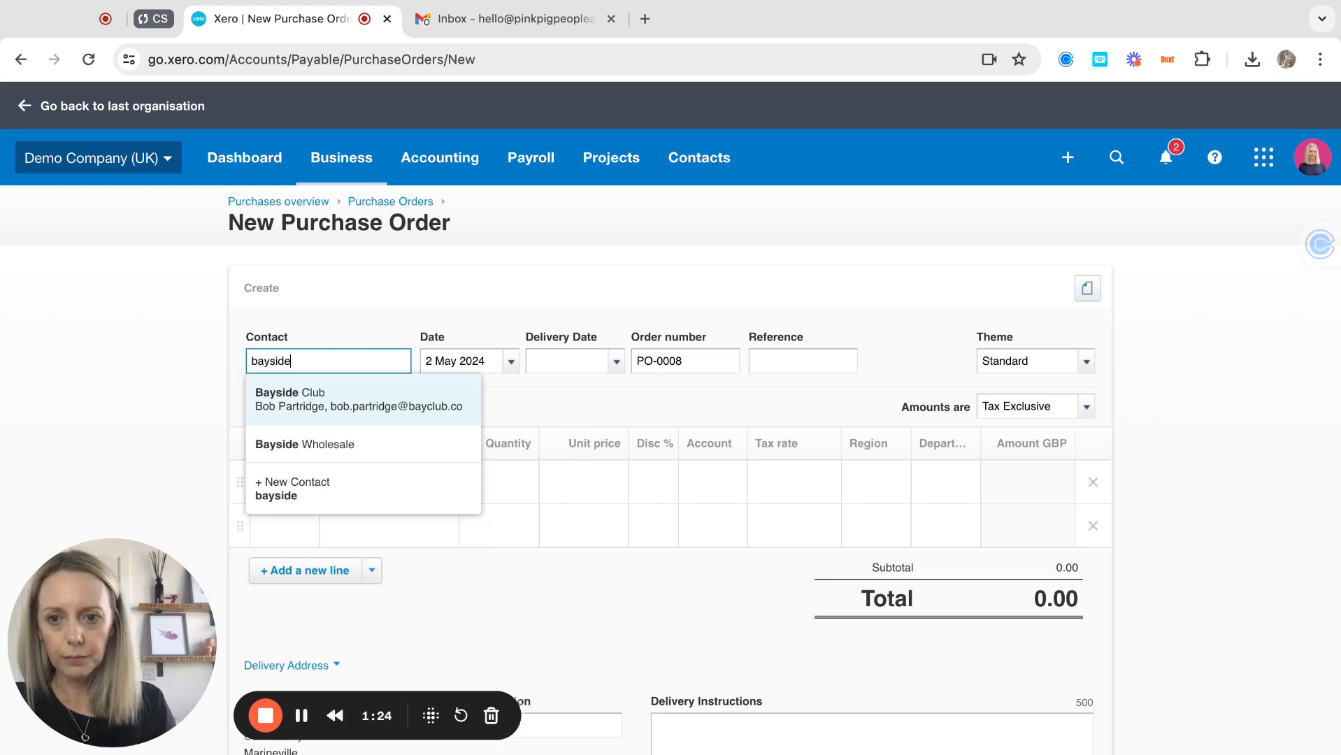
key("Down")
key("Return")
key("Tab")
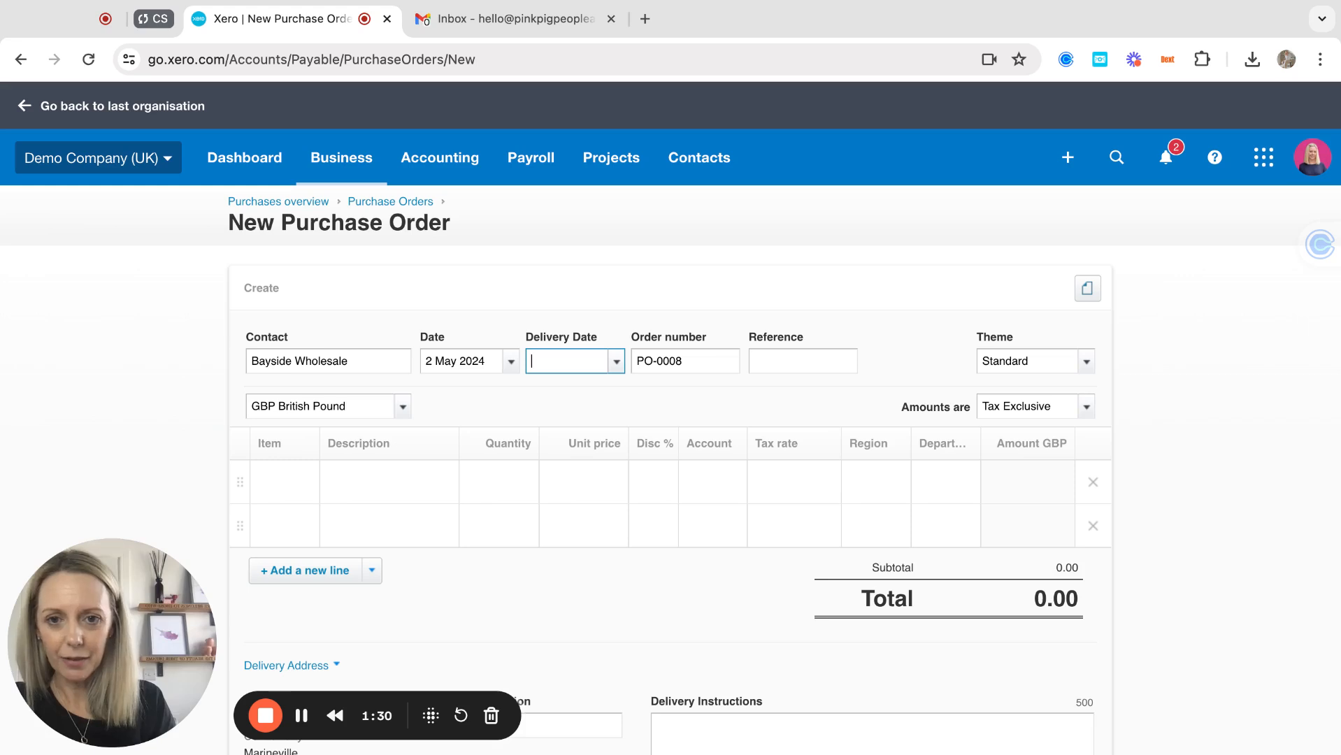
Set the delivery date to 9 May 2024 using the +7 day offset
type("+")
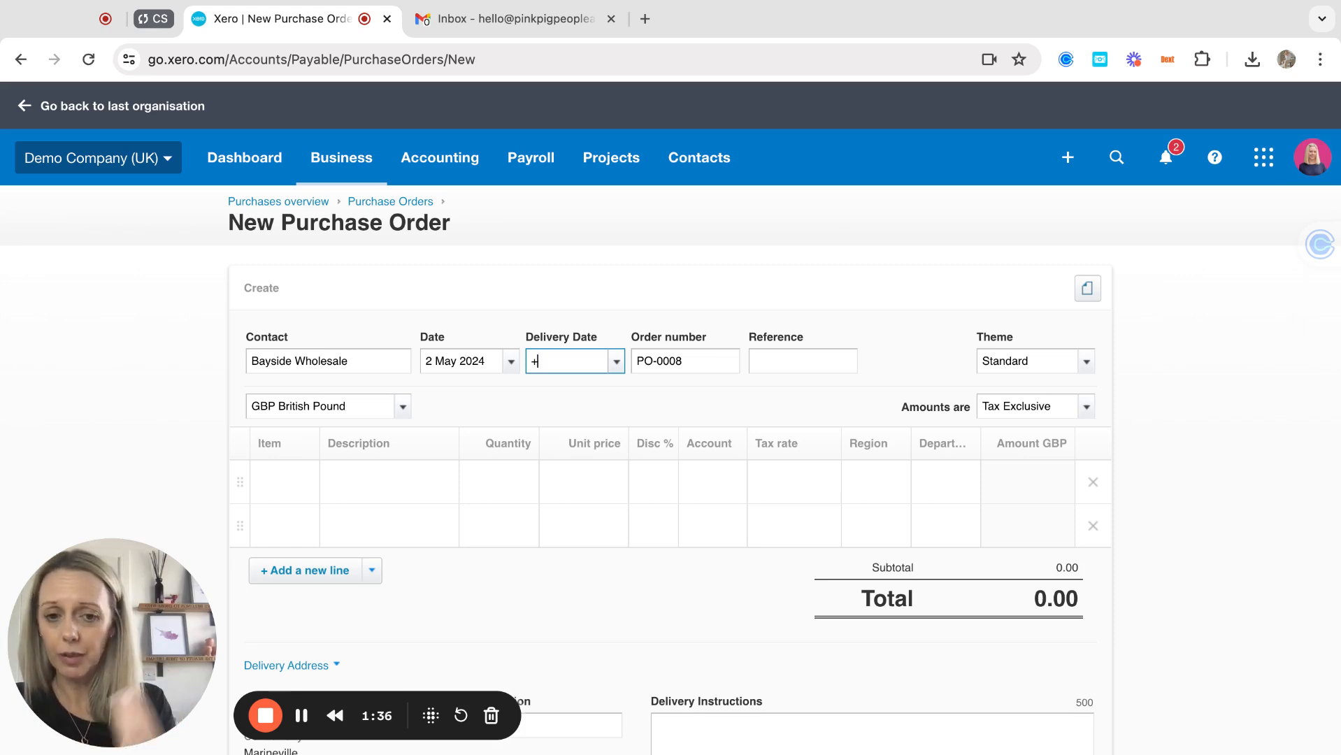
type("7")
key("Tab")
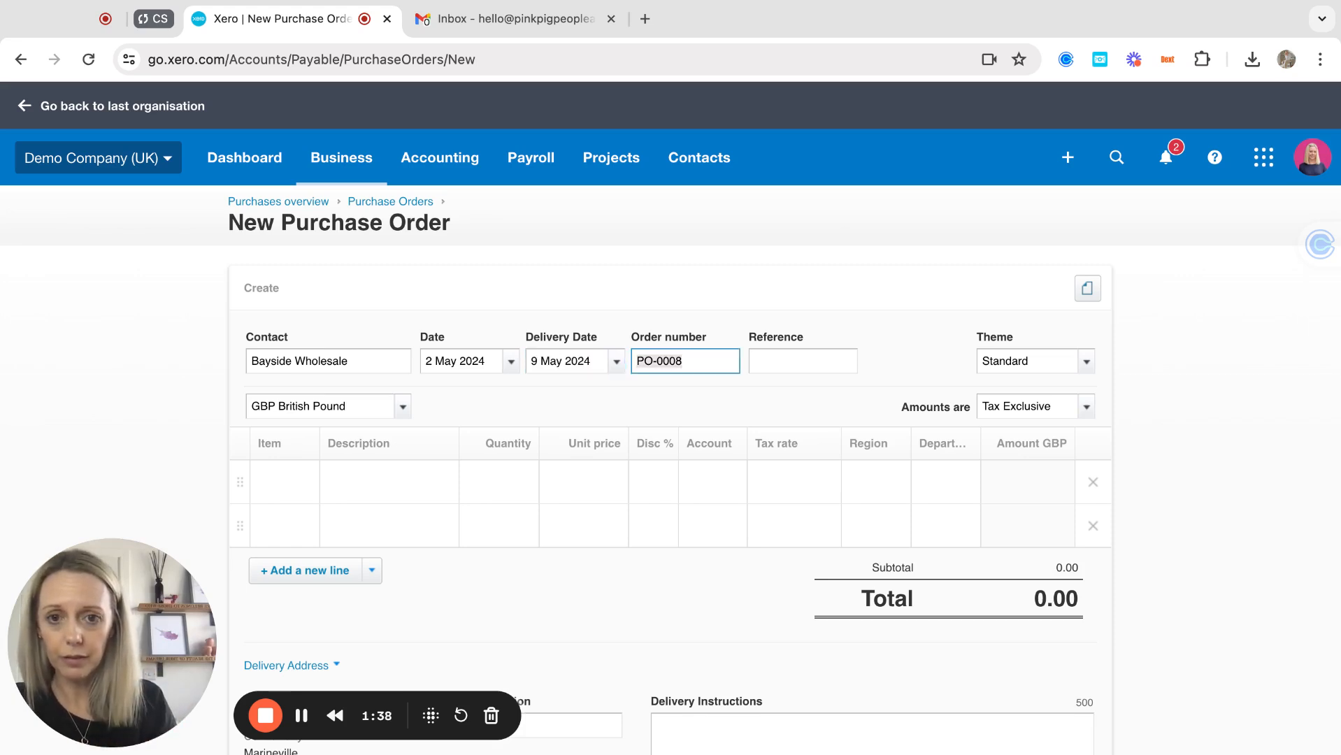
Change the delivery date to 1 Jun 2024 using the +30 day offset
left_click(596, 361)
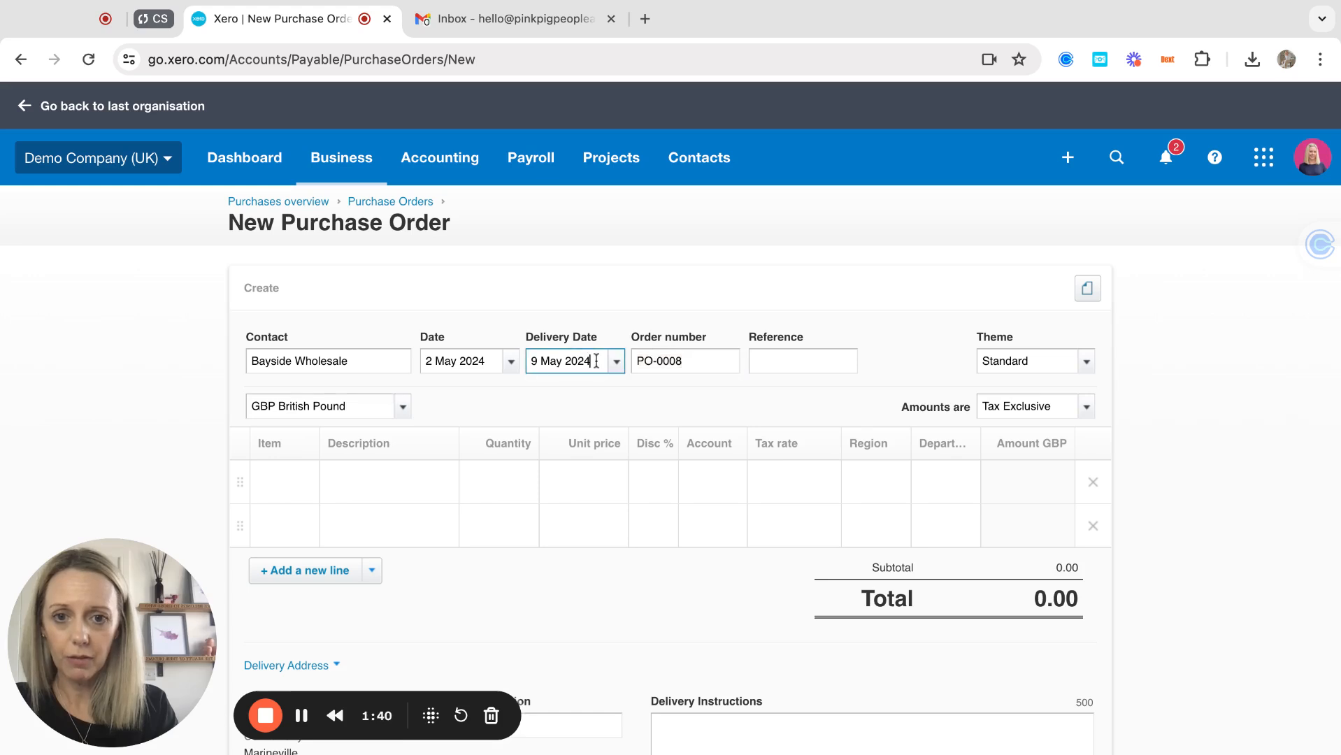
type("+30")
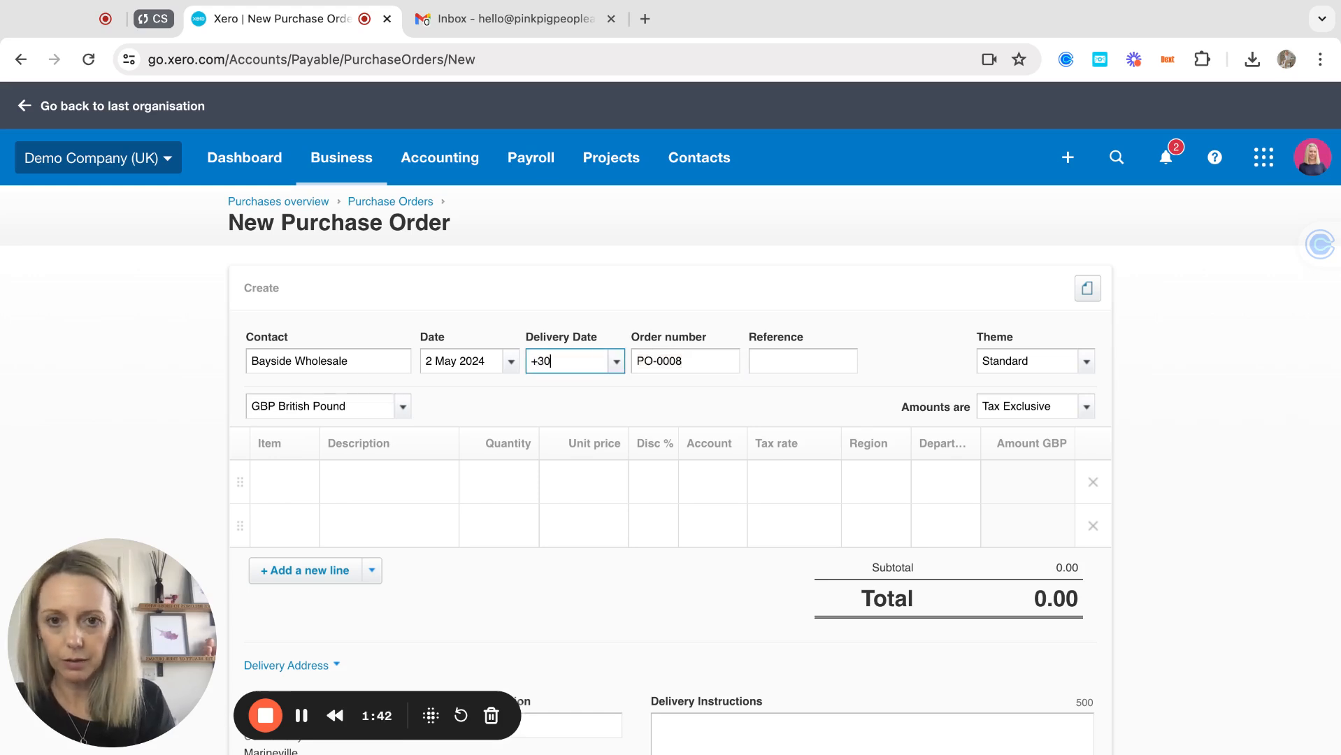
key("Tab")
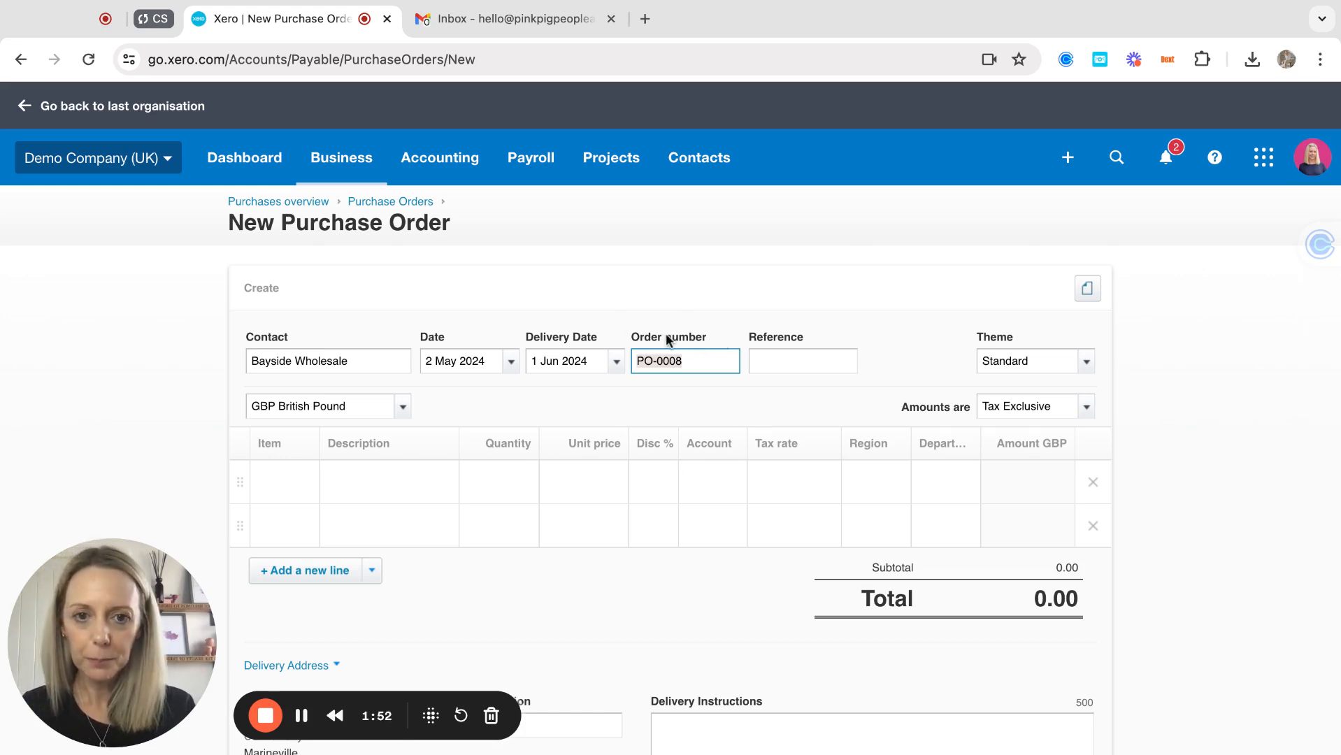
Review the theme options available for the purchase order
left_click(808, 360)
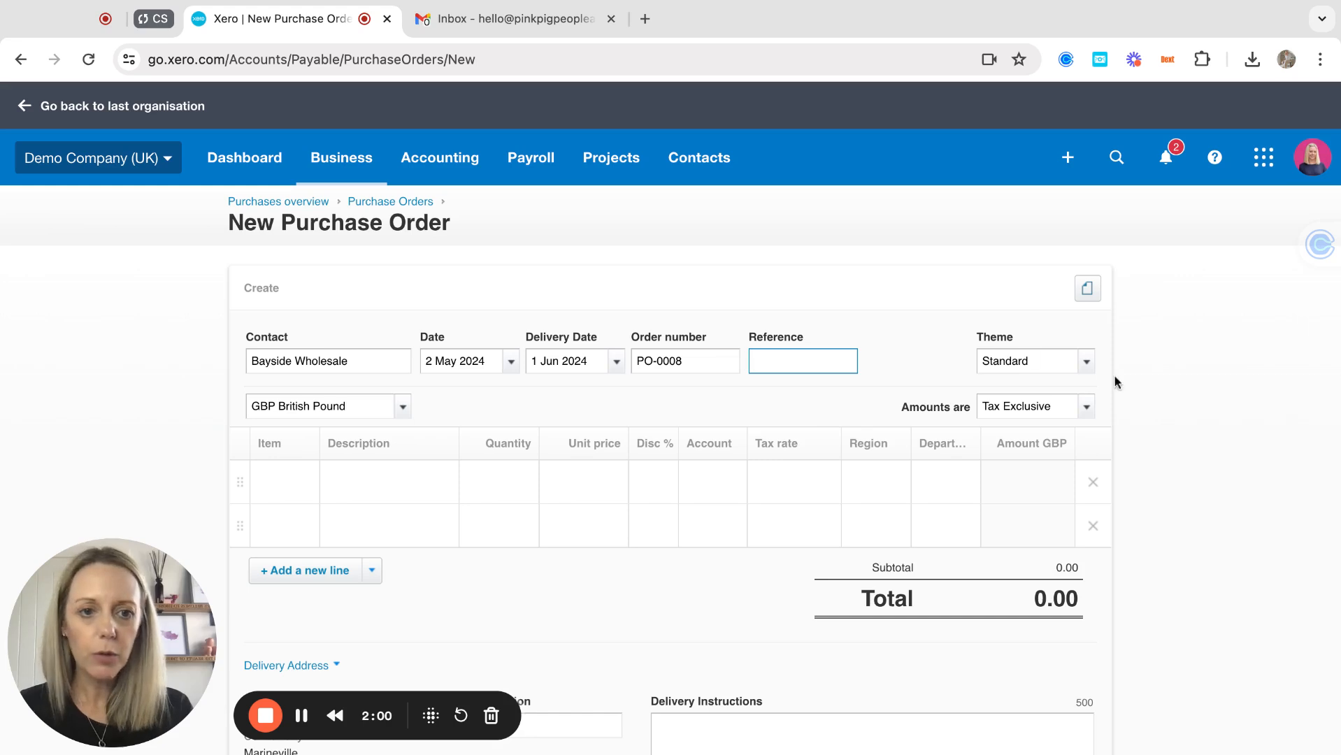
left_click(1087, 362)
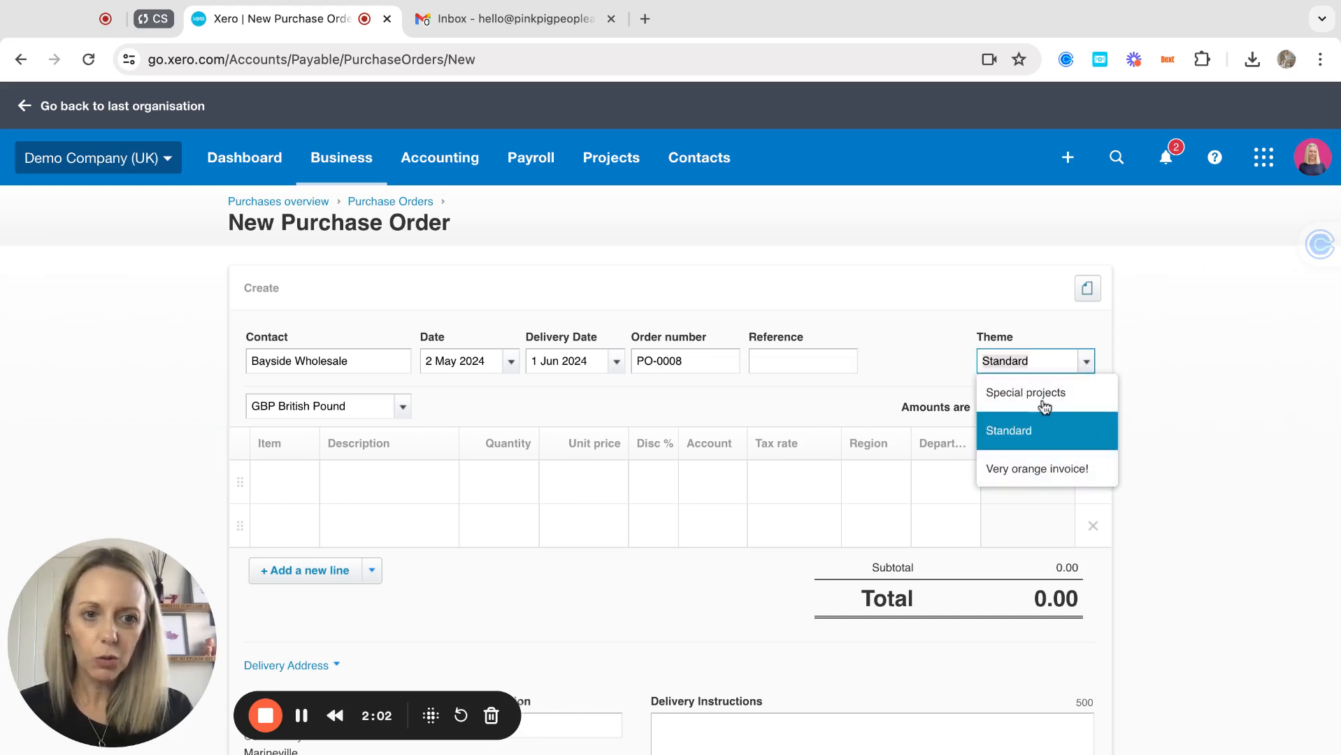
left_click(901, 313)
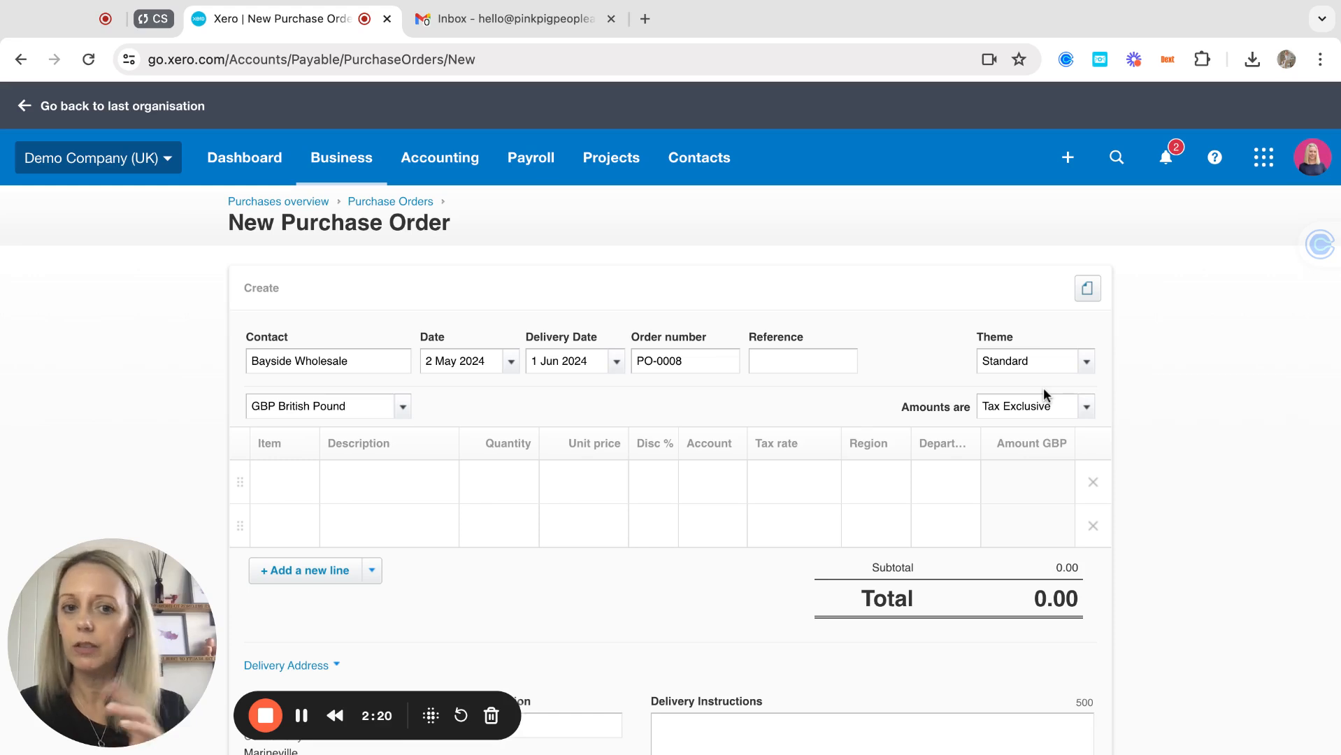
Fill the first order line with the inventory item GB1-White: Golf balls - white single
left_click(281, 478)
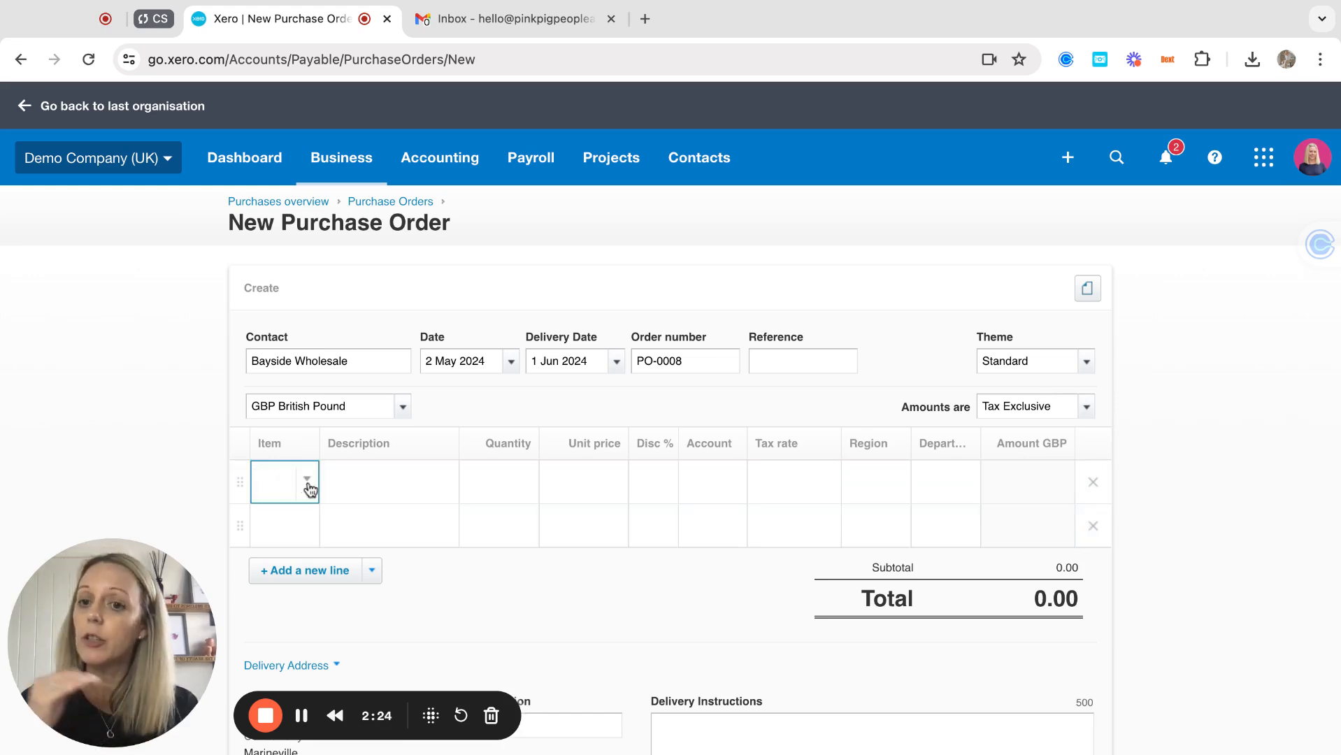
left_click(308, 482)
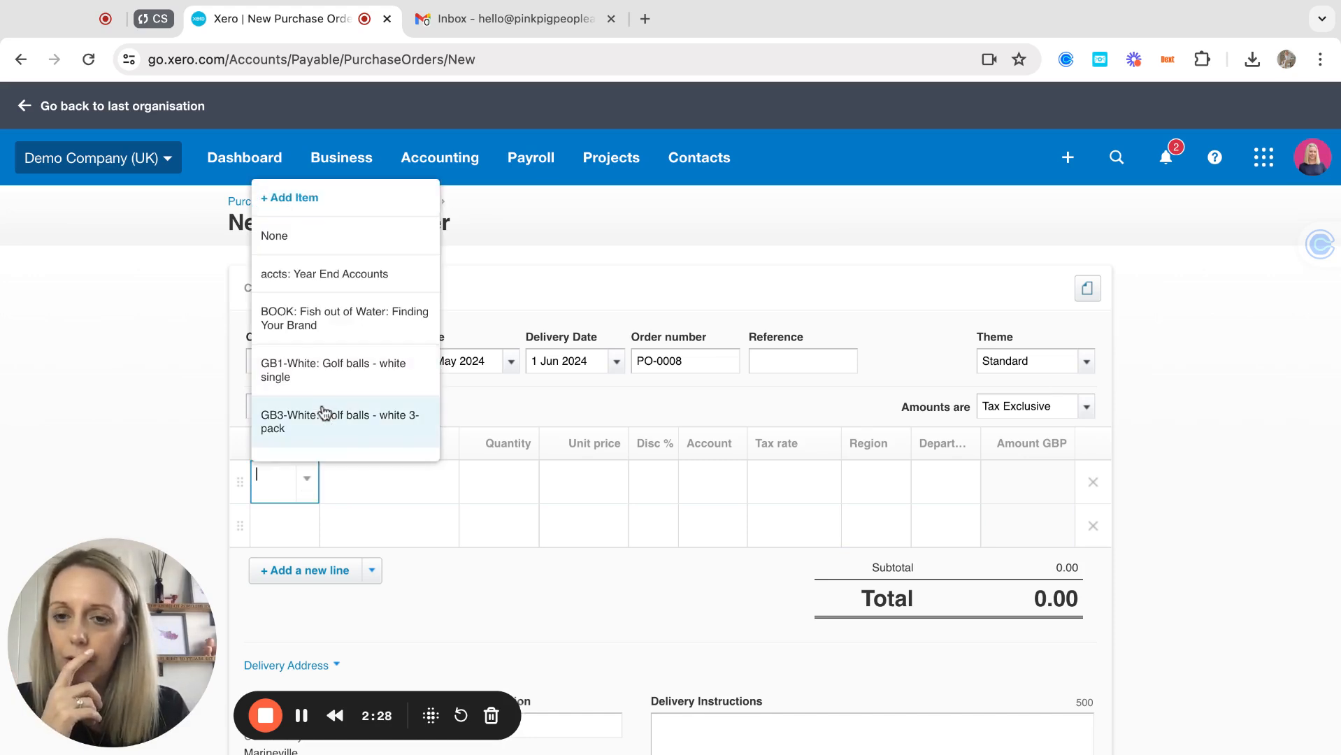
left_click(320, 373)
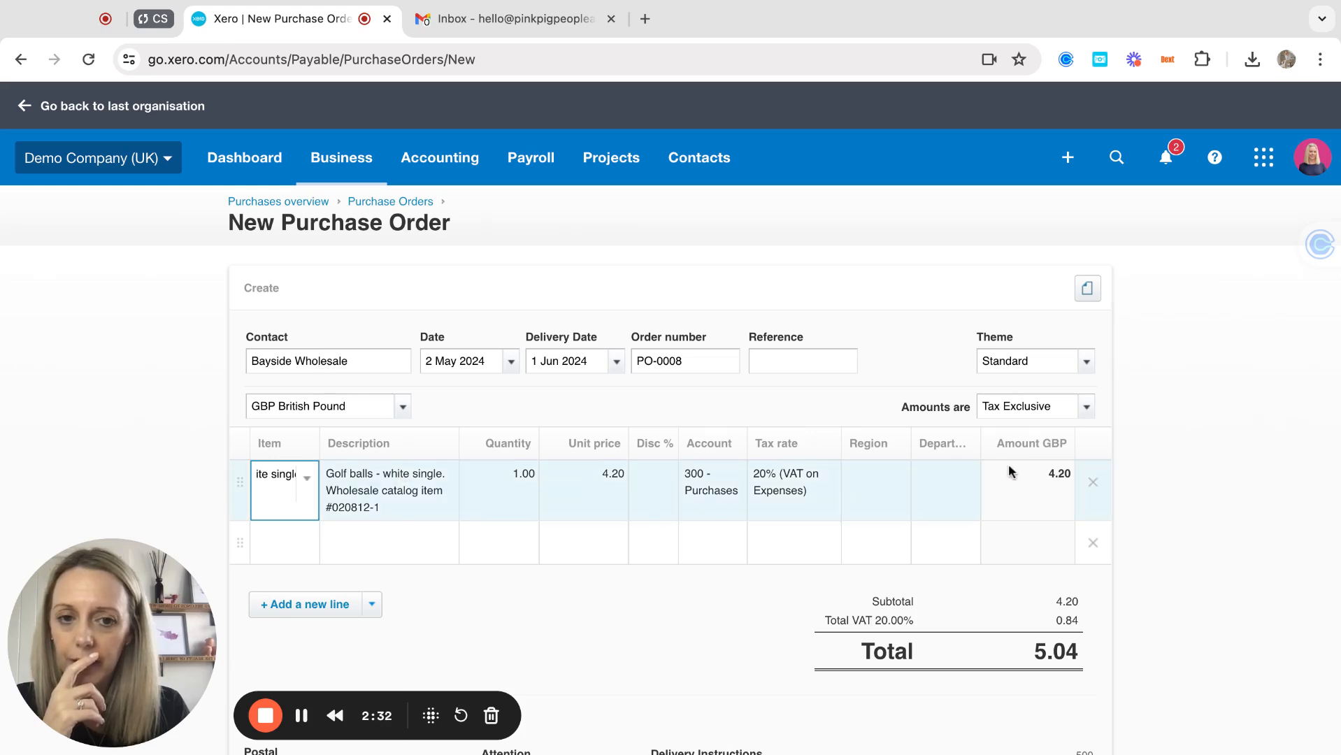
Fill the second order line with description "pack of golf balls", quantity 1, unit price 10.00 and account 300 - Purchases
left_click(380, 534)
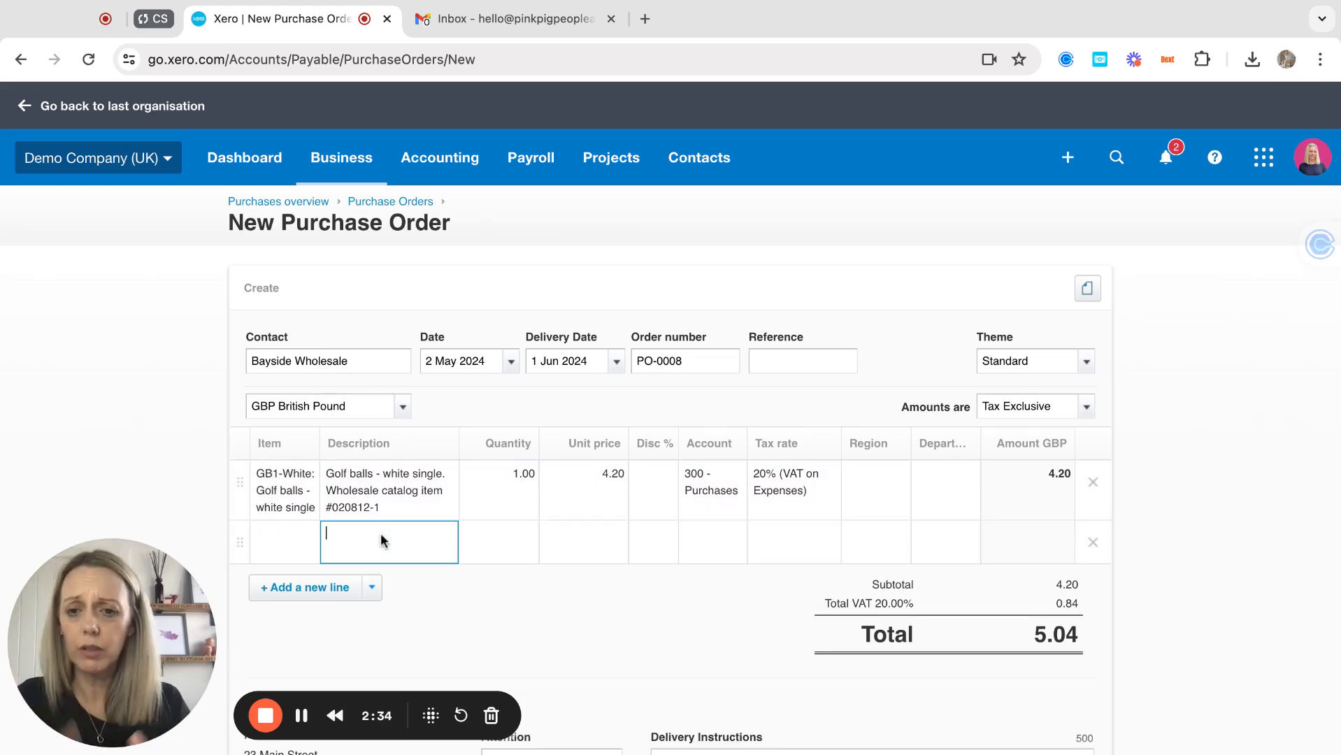
type("pack of golf balls")
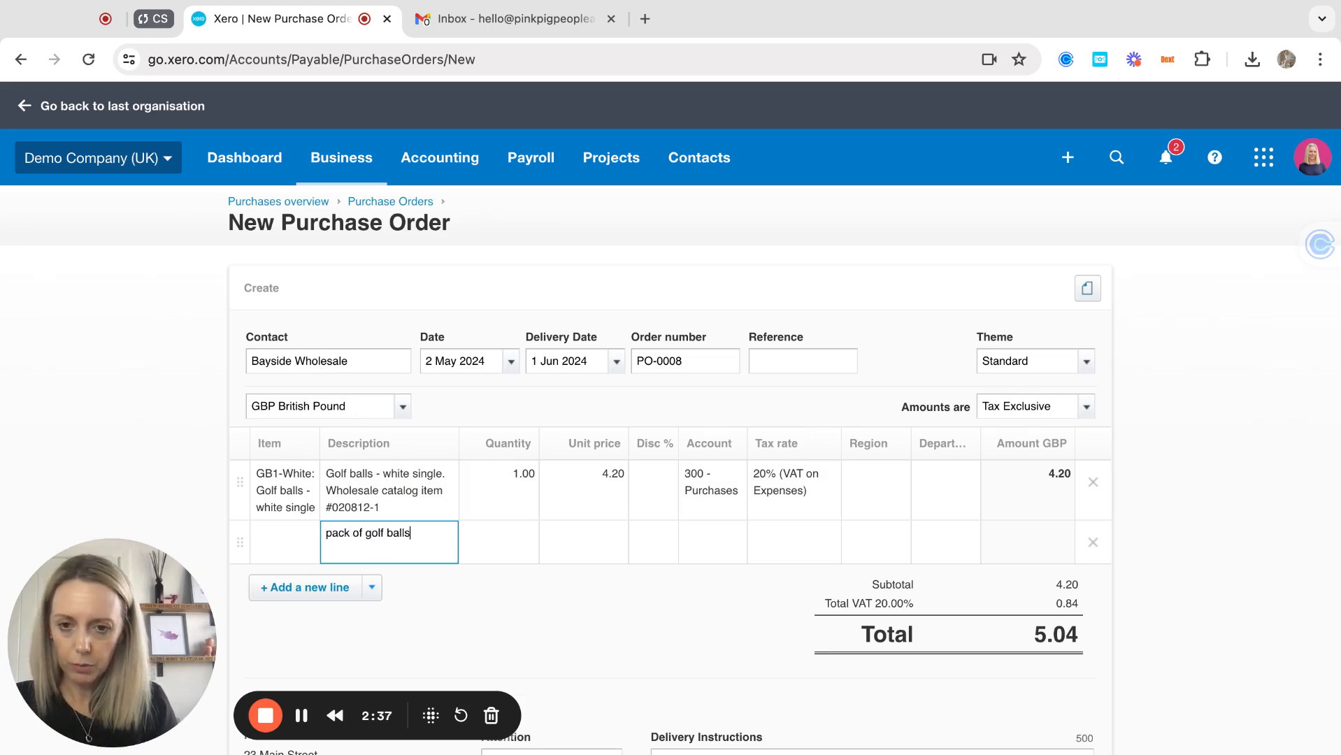
key("Tab")
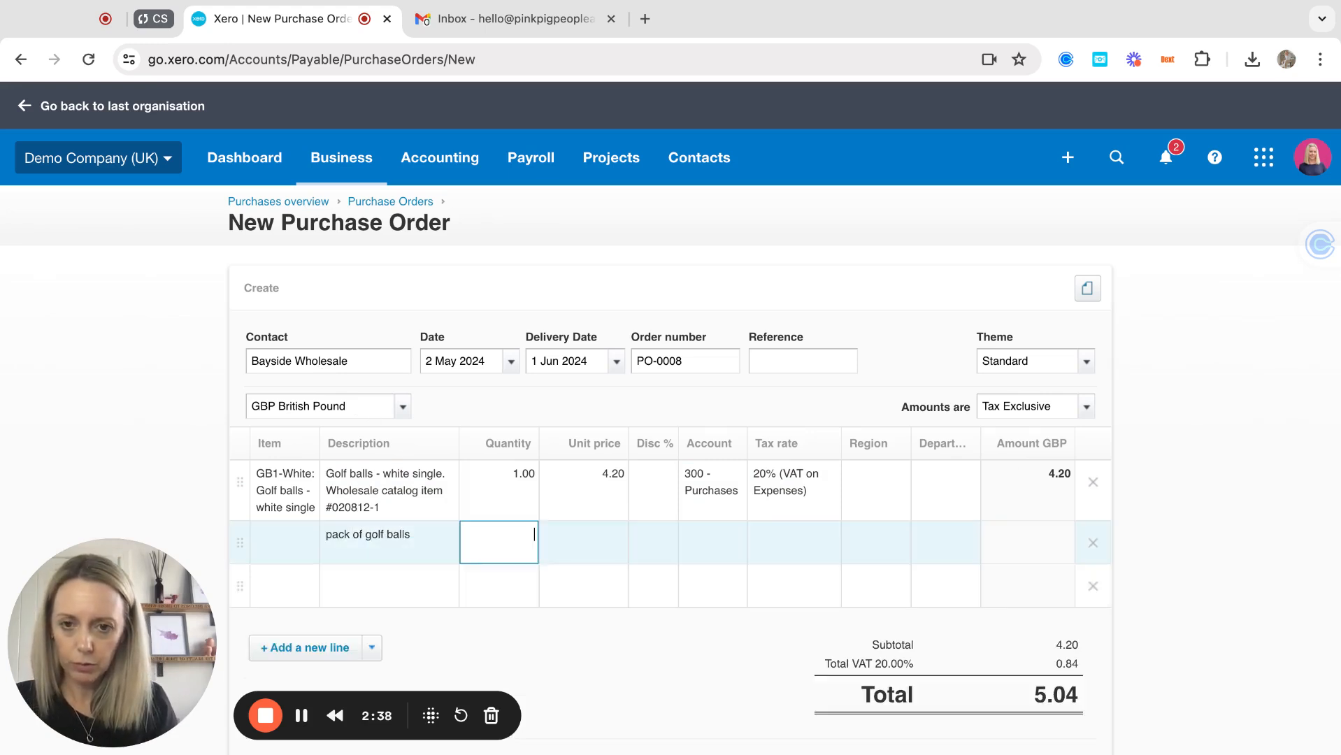
key("Tab")
type("1")
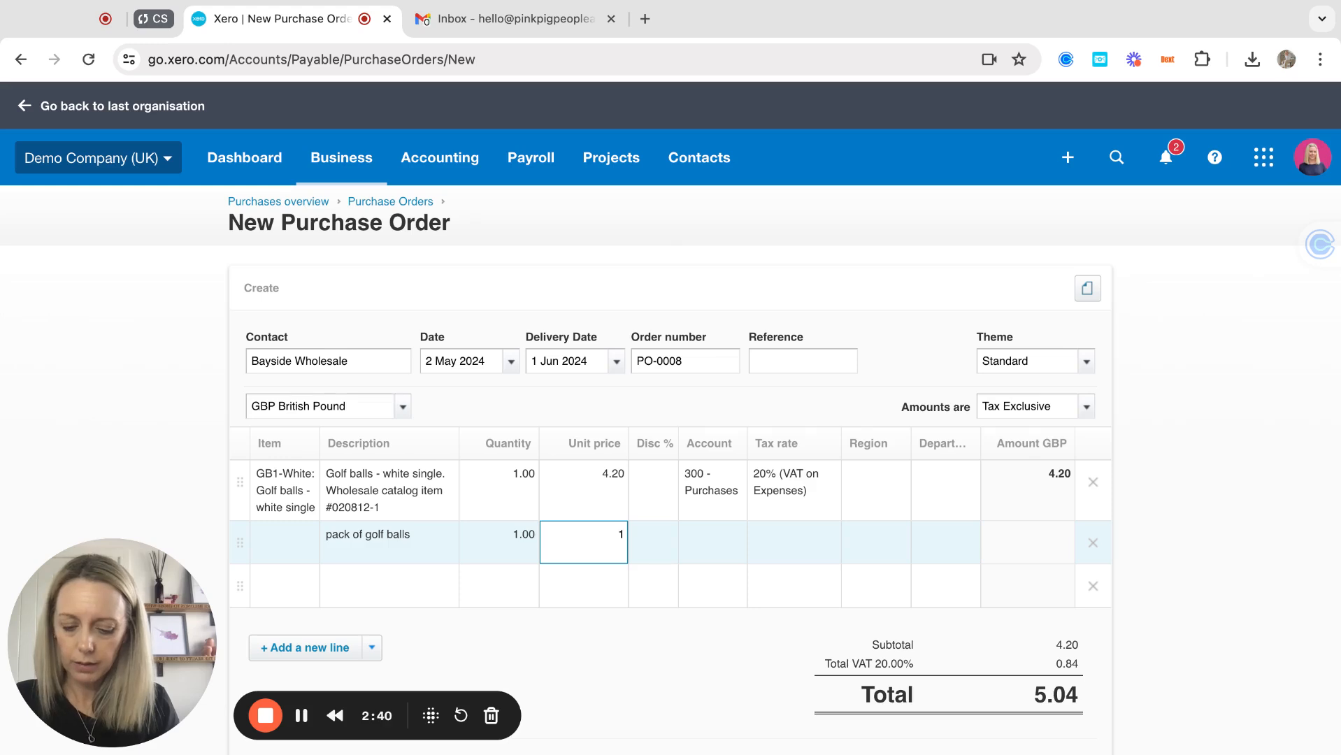
type("0")
key("Tab")
key("Tab")
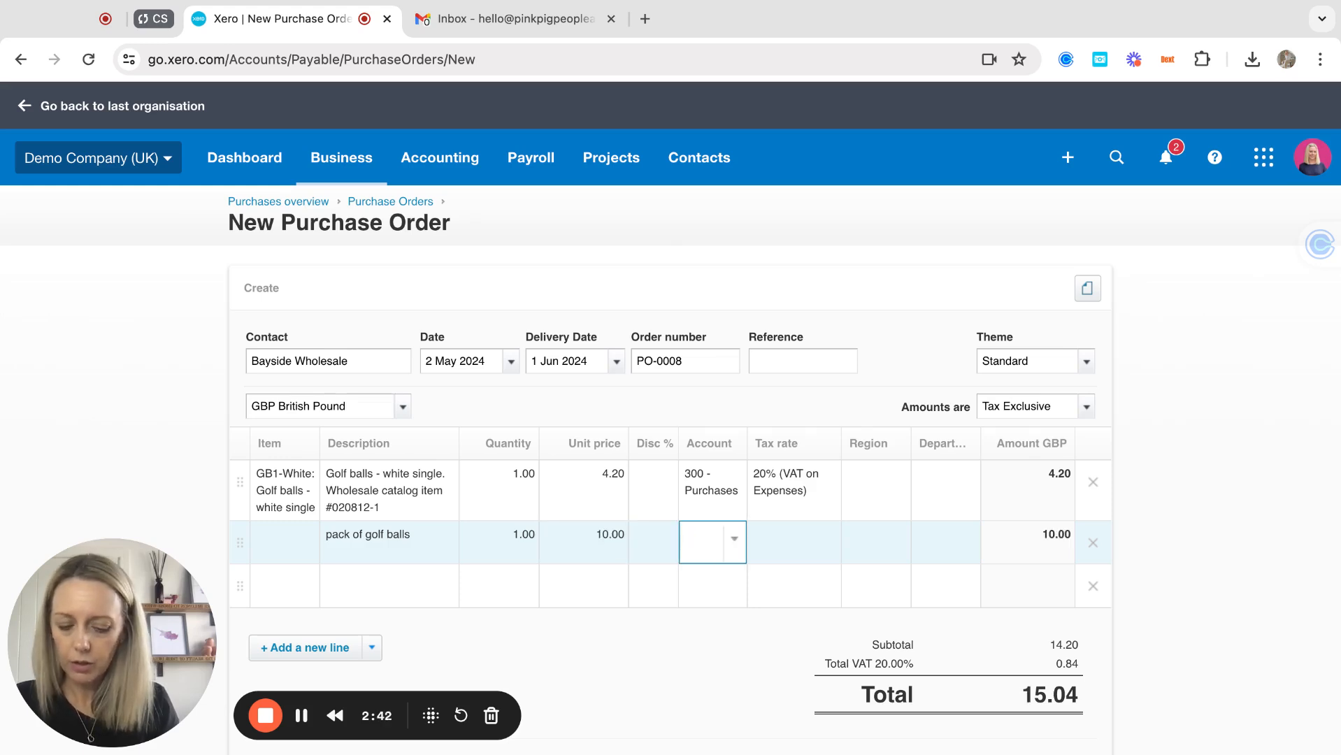
type("300")
key("Tab")
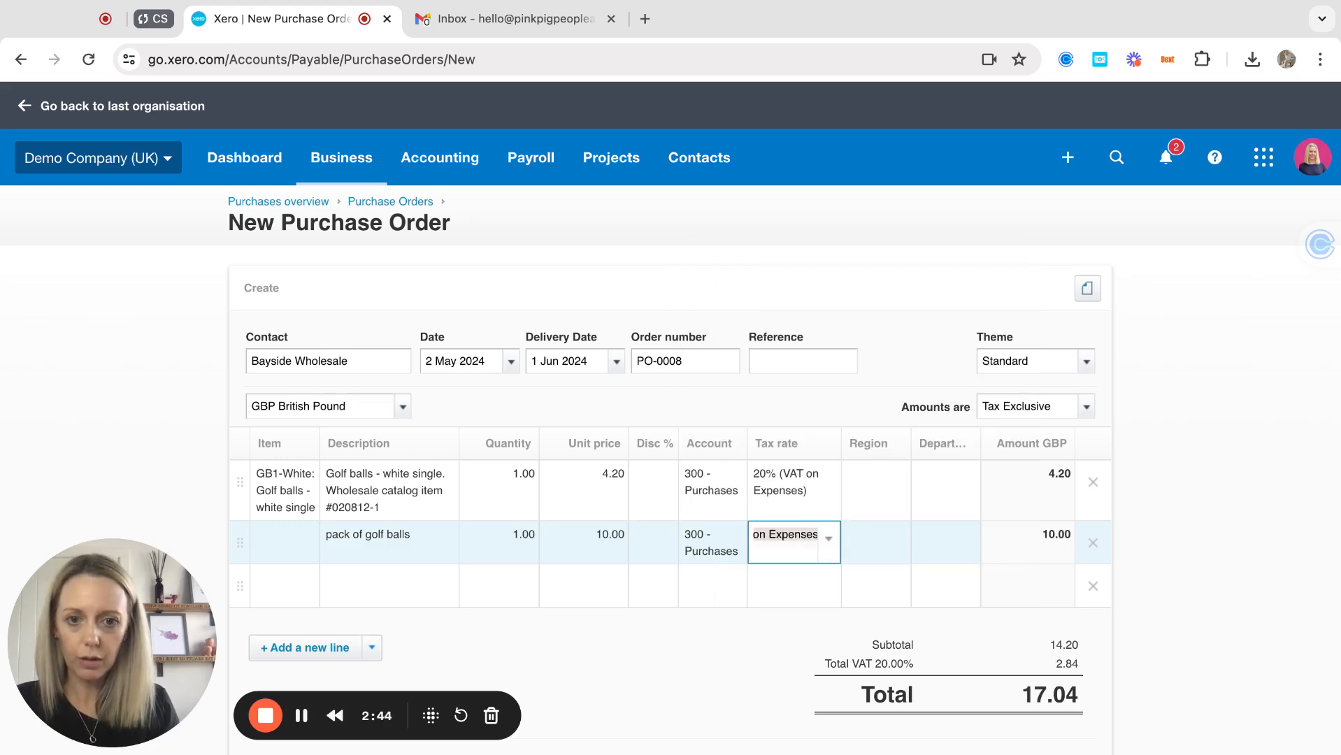
Keep the second order line's tax rate and review the purchase order's delivery address options without changing the address
key("Tab")
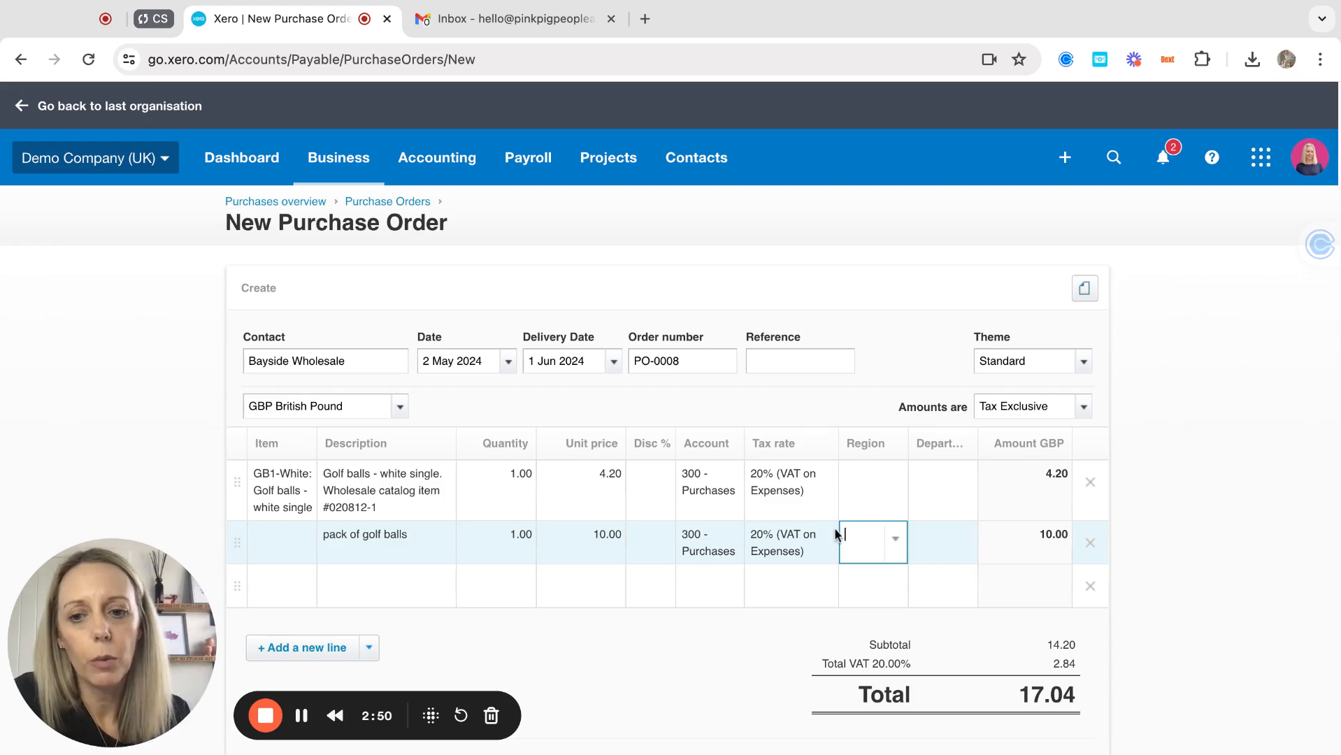
scroll(837, 535, "down", 3)
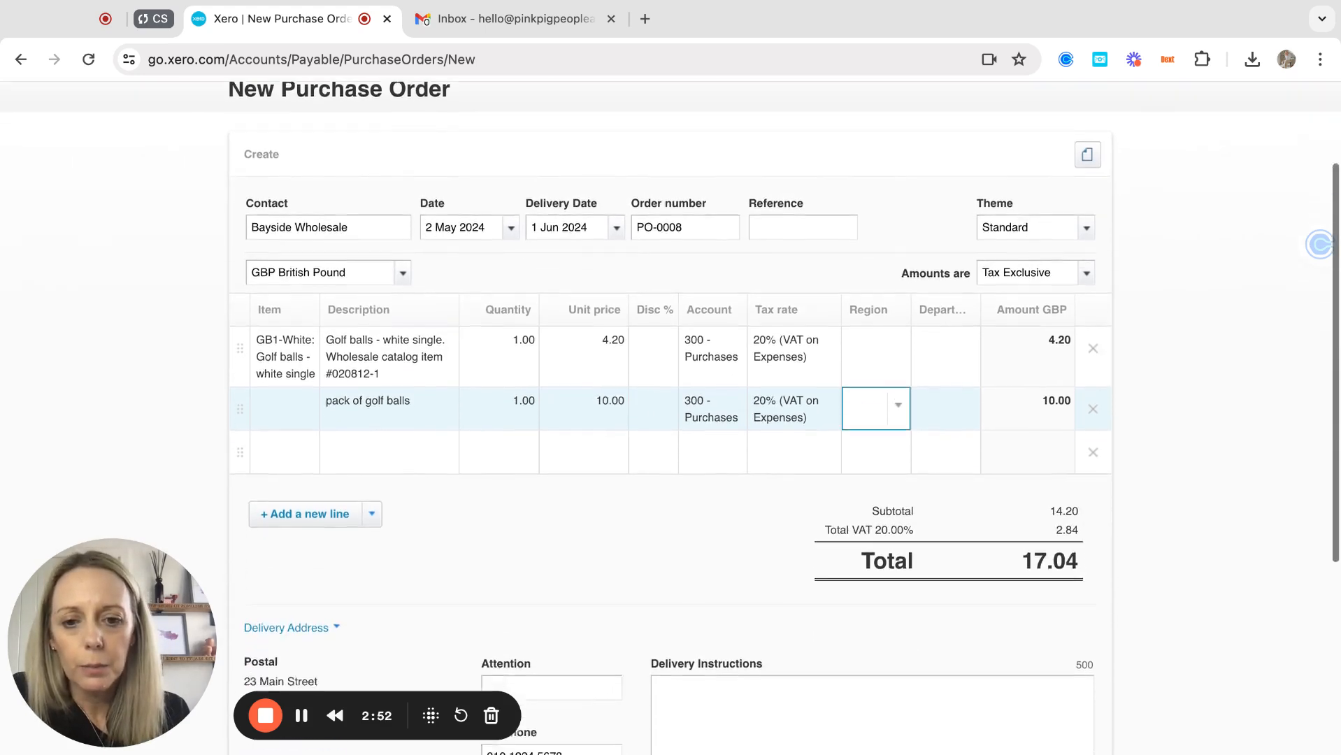
scroll(343, 377, "down", 3)
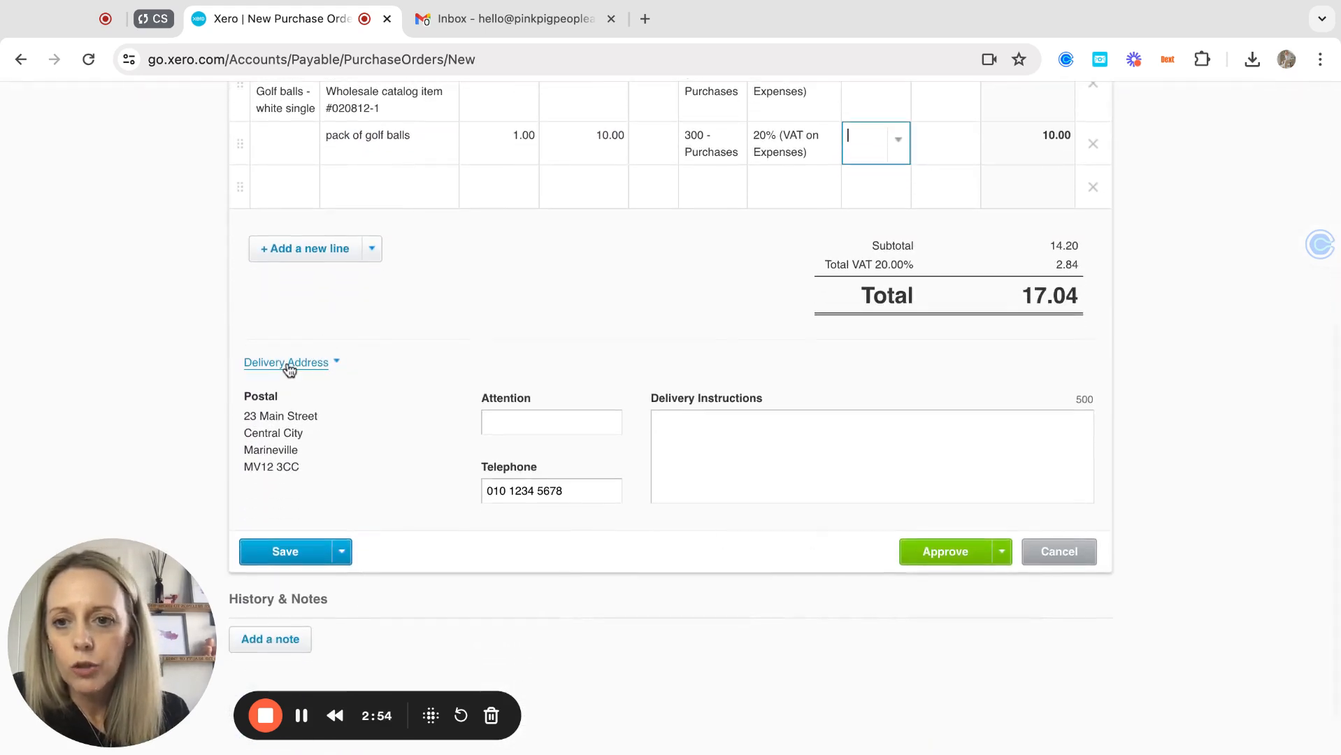
left_click(288, 364)
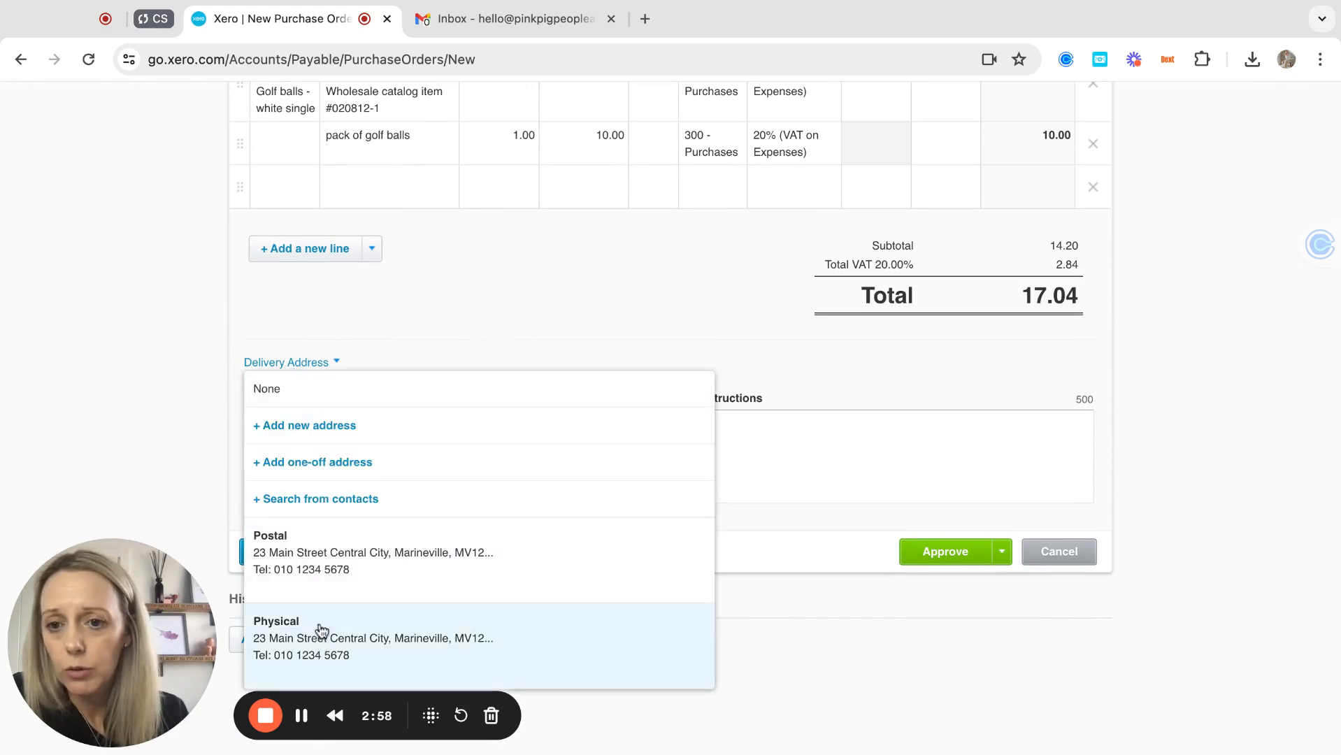
scroll(336, 575, "down", 1)
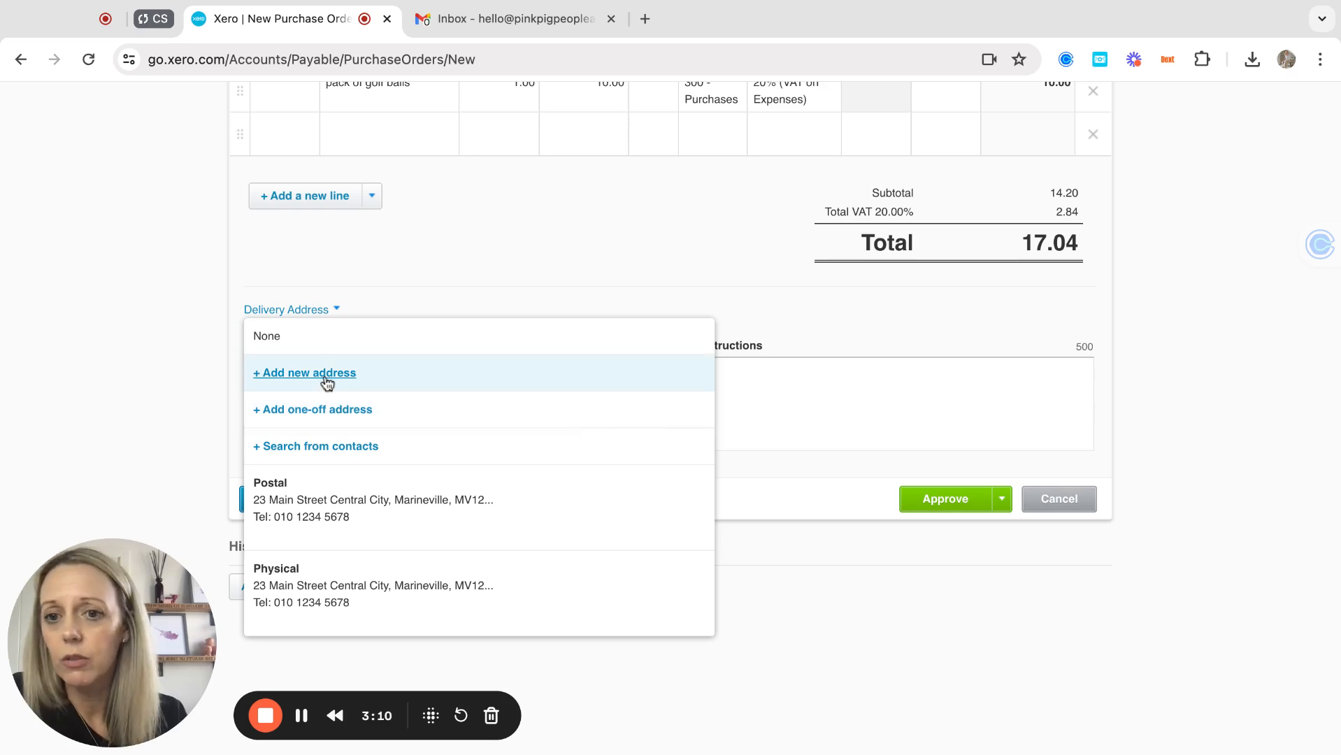
left_click(440, 261)
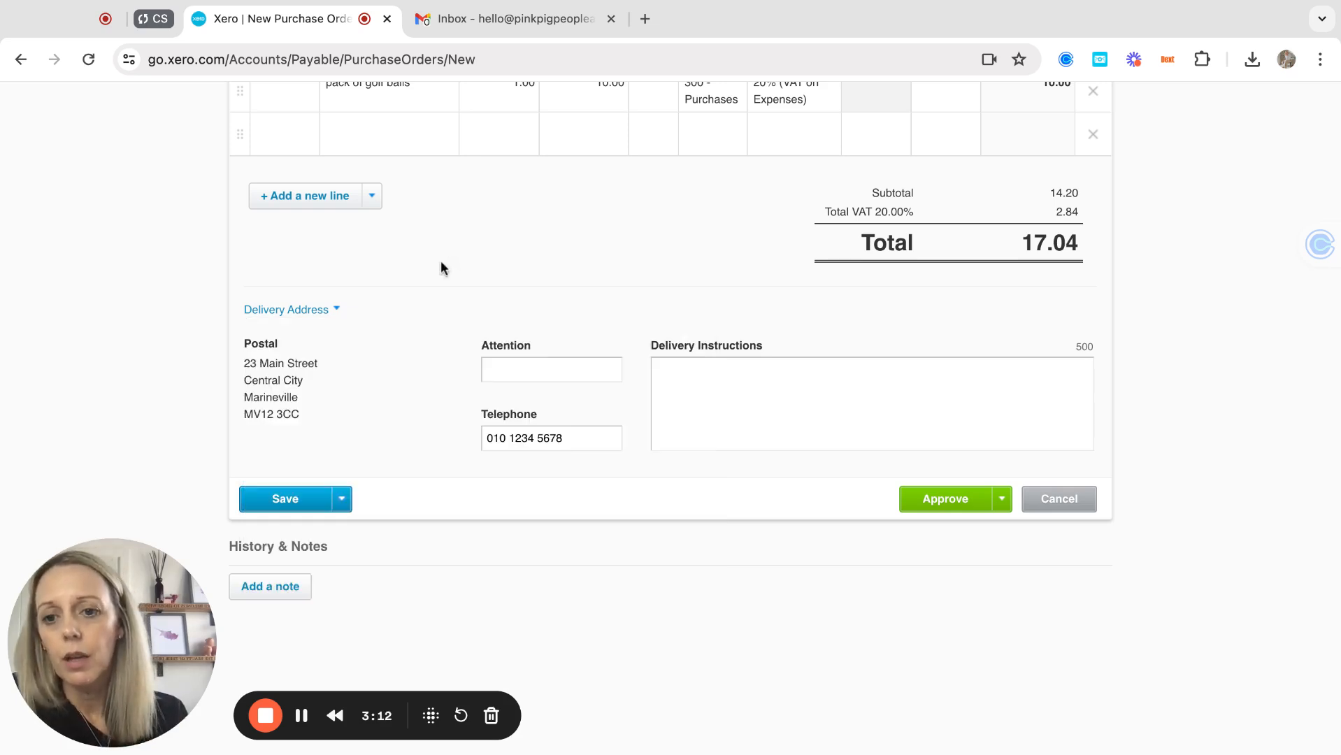
Save the purchase order and submit it for approval
left_click(534, 371)
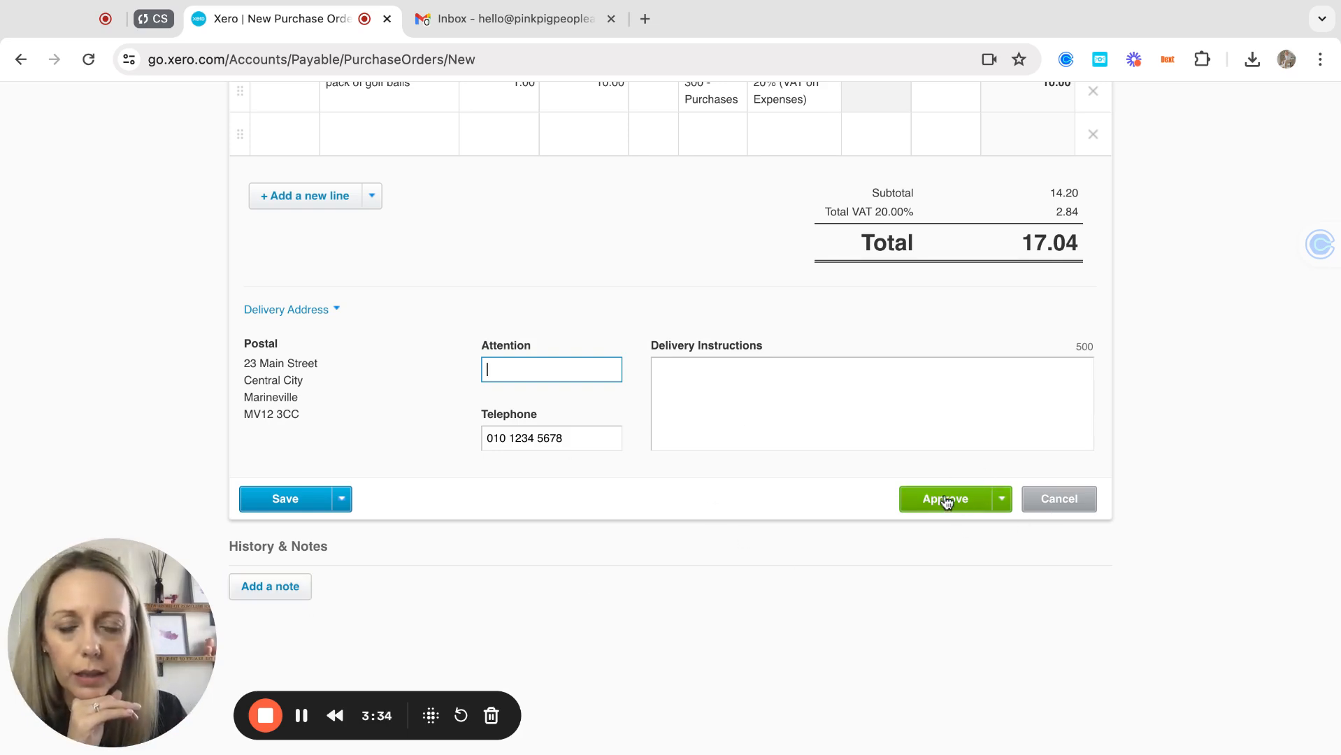
left_click(342, 501)
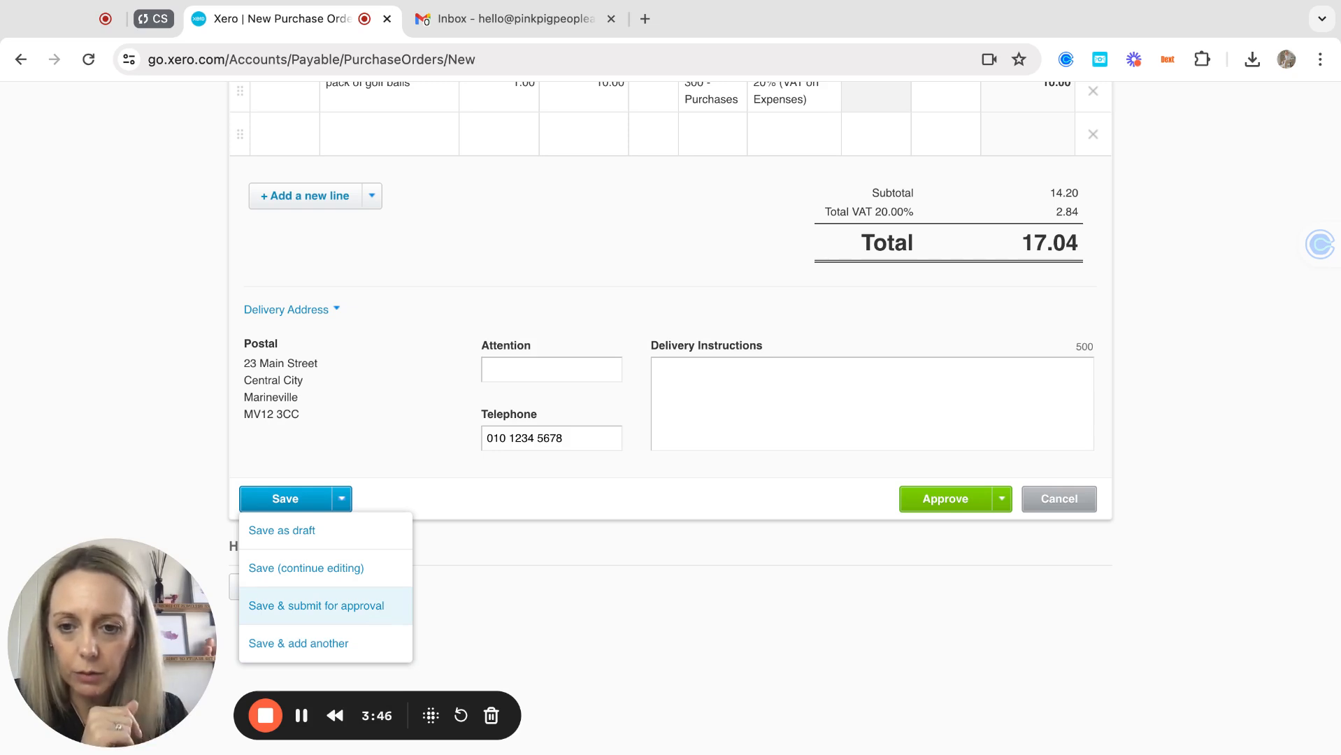
left_click(316, 605)
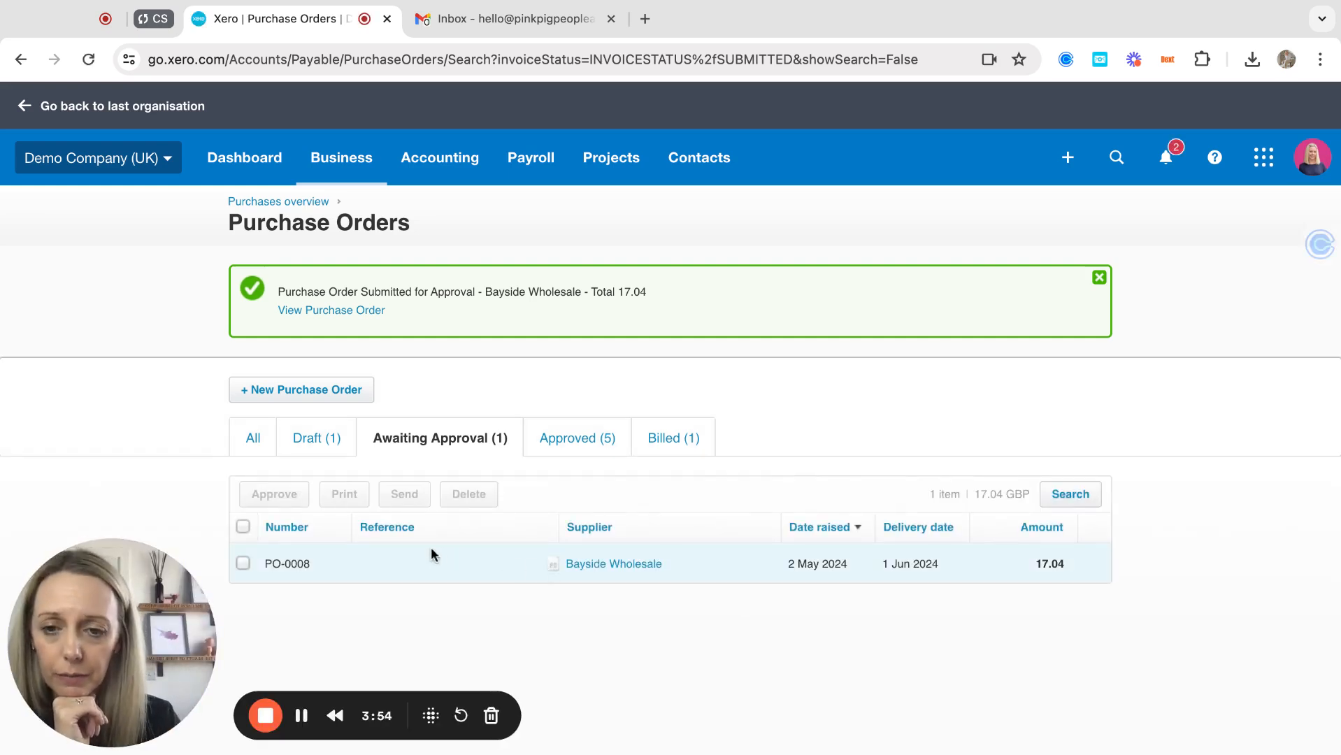
Open the Bayside Wholesale purchase order awaiting approval and set its reference to "Golf day"
left_click(598, 566)
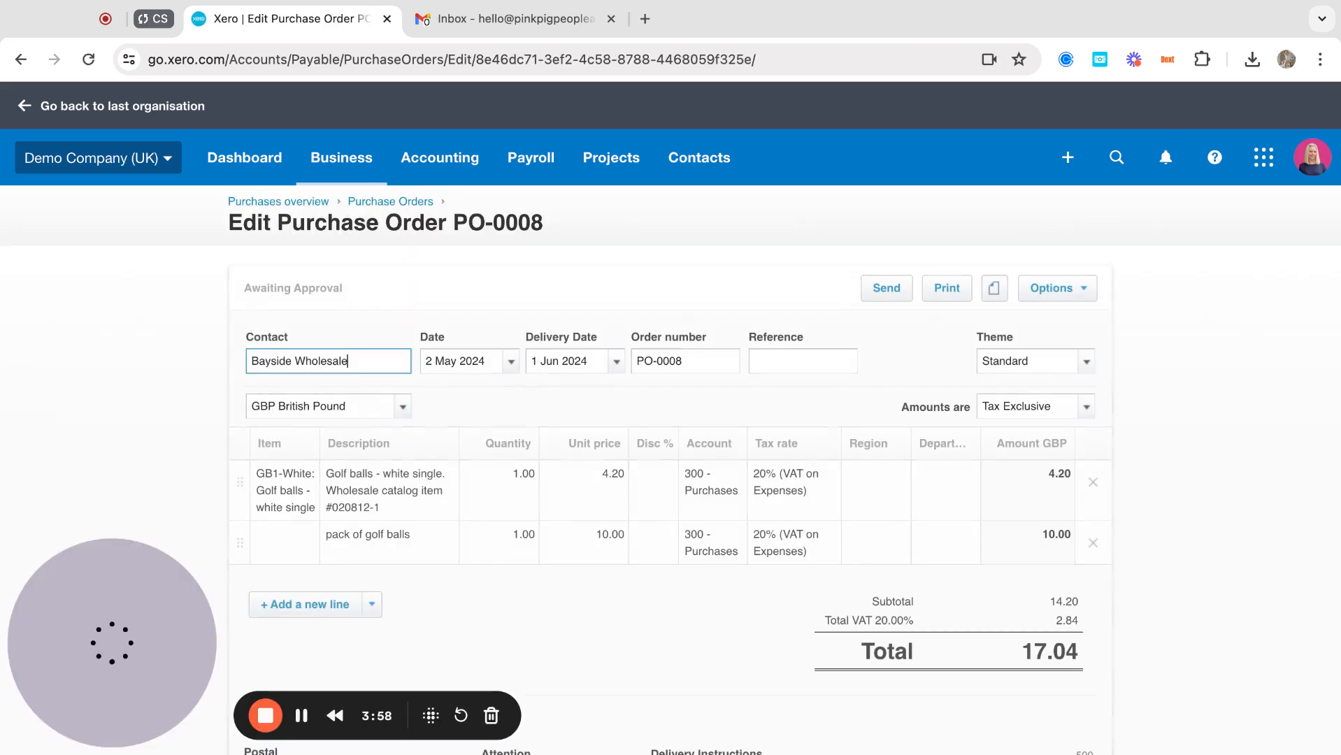
left_click(783, 364)
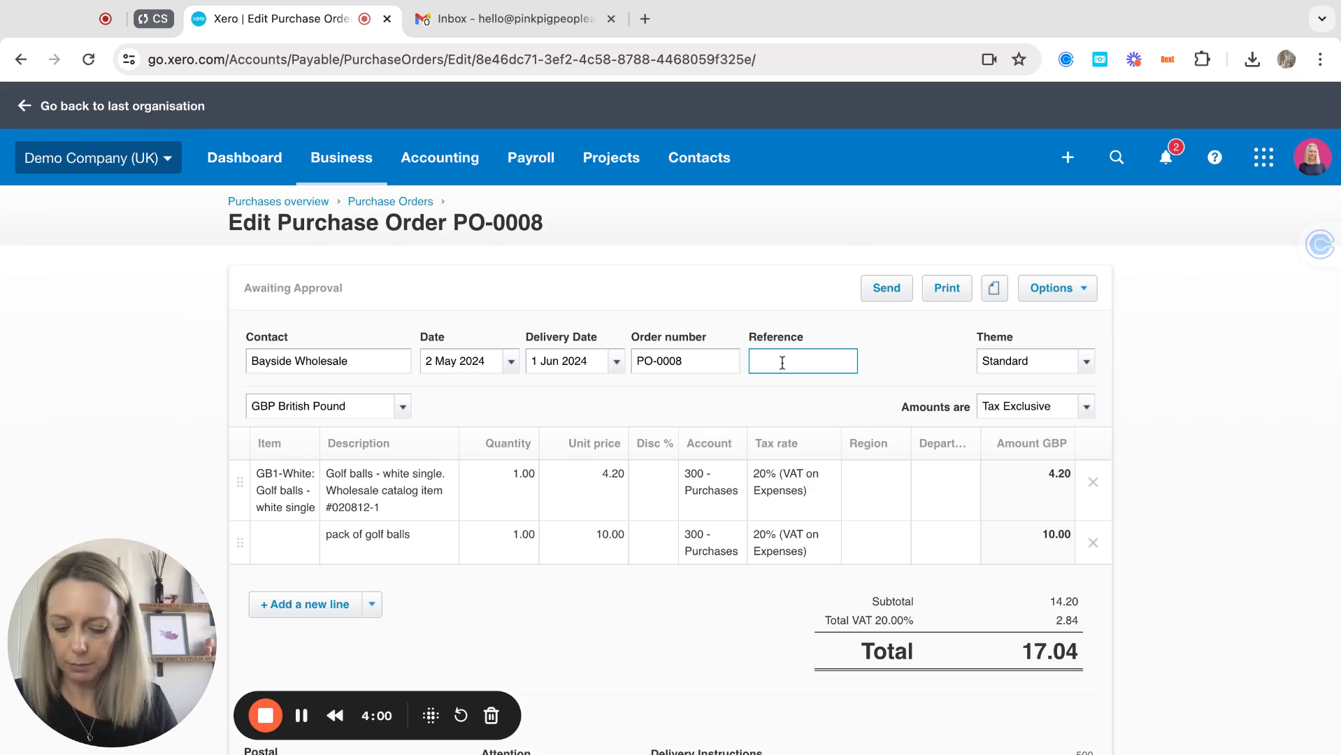
type("Golf g")
key("Tab")
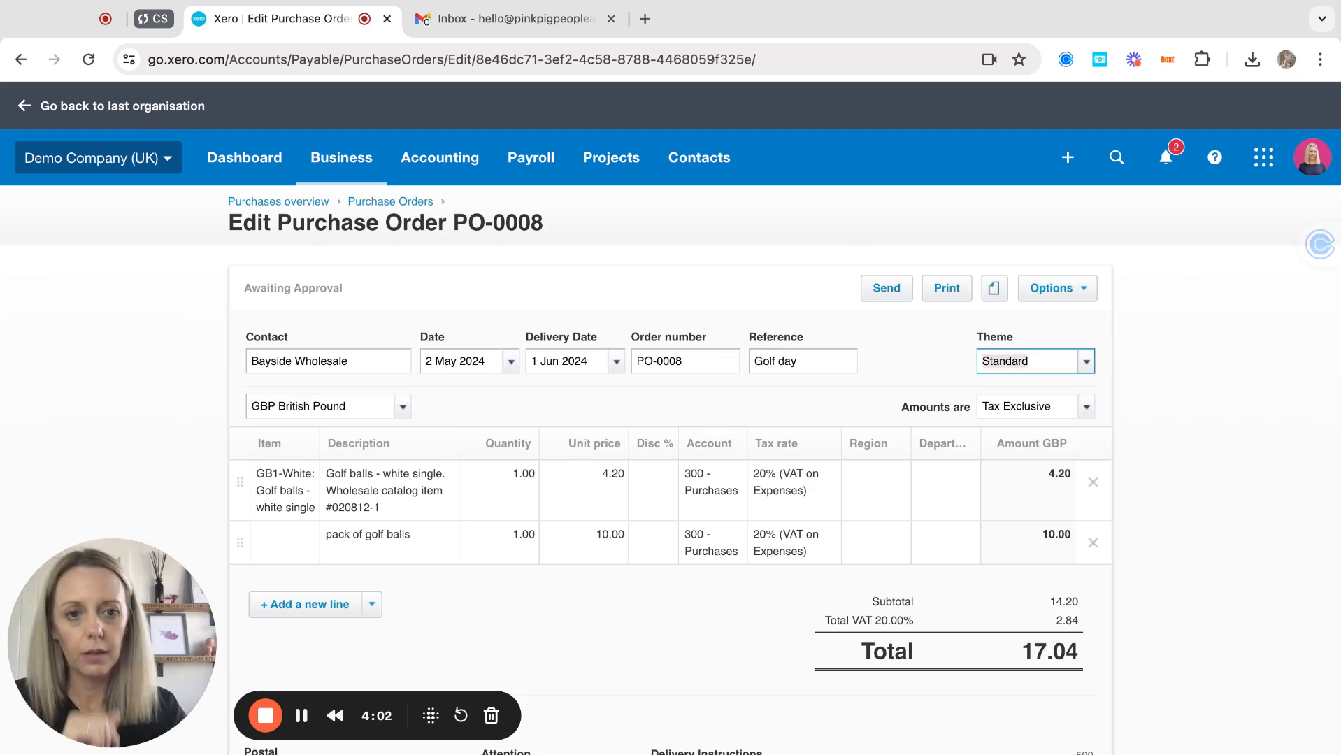
Set the region to Eastside and the discount to 5% on the first order line for white golf balls
left_click(855, 473)
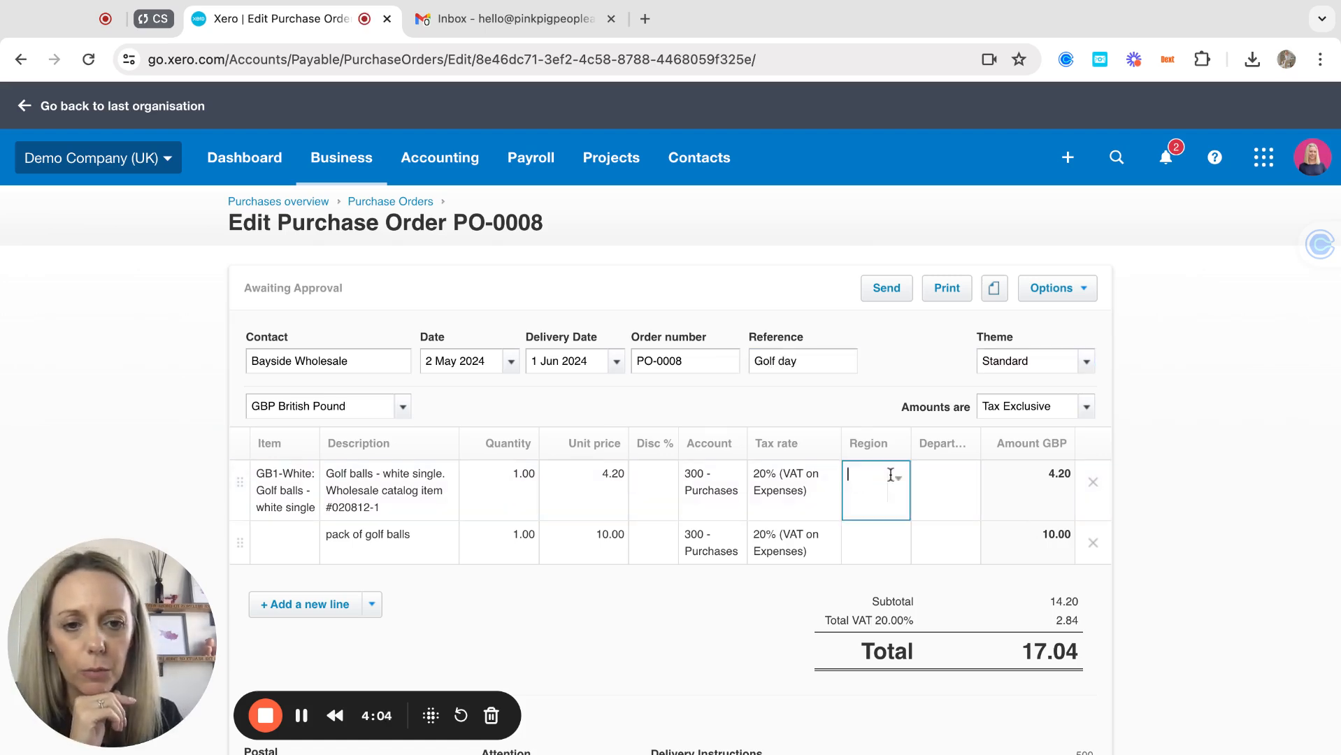
left_click(898, 481)
left_click(901, 580)
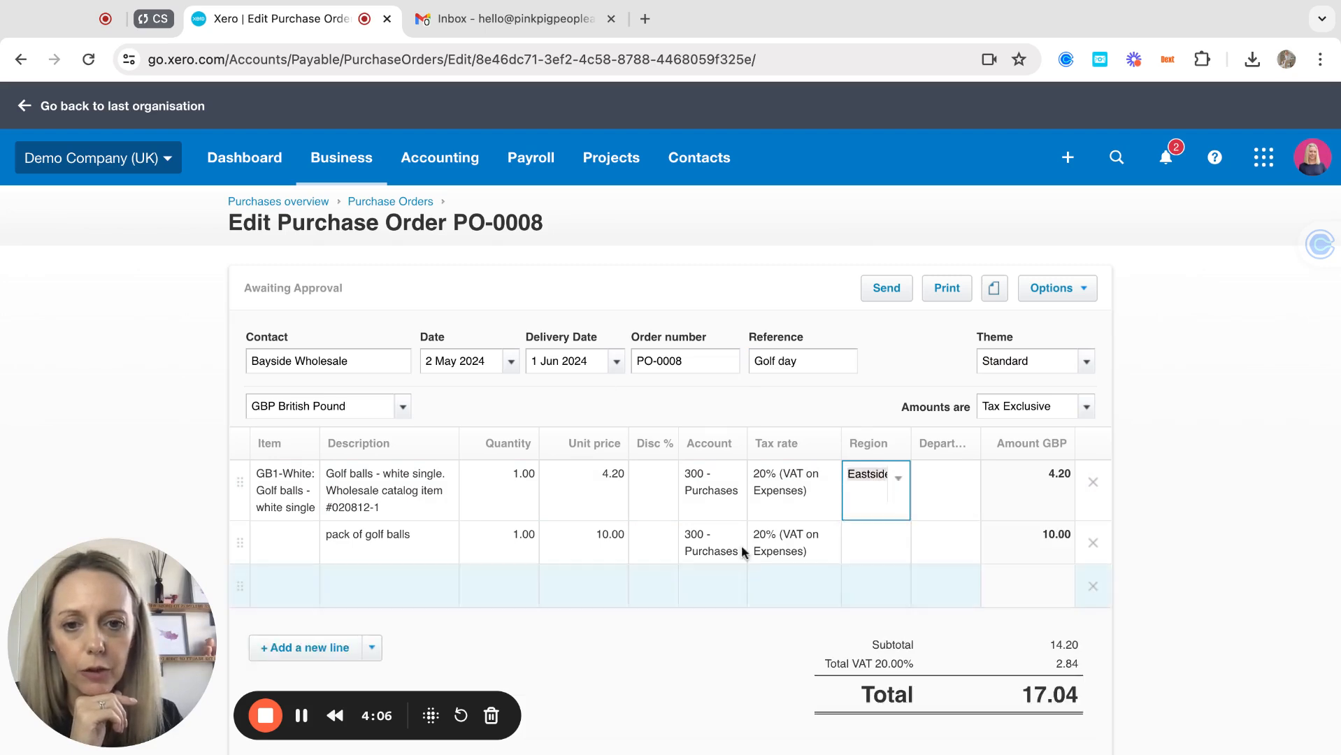
left_click(655, 478)
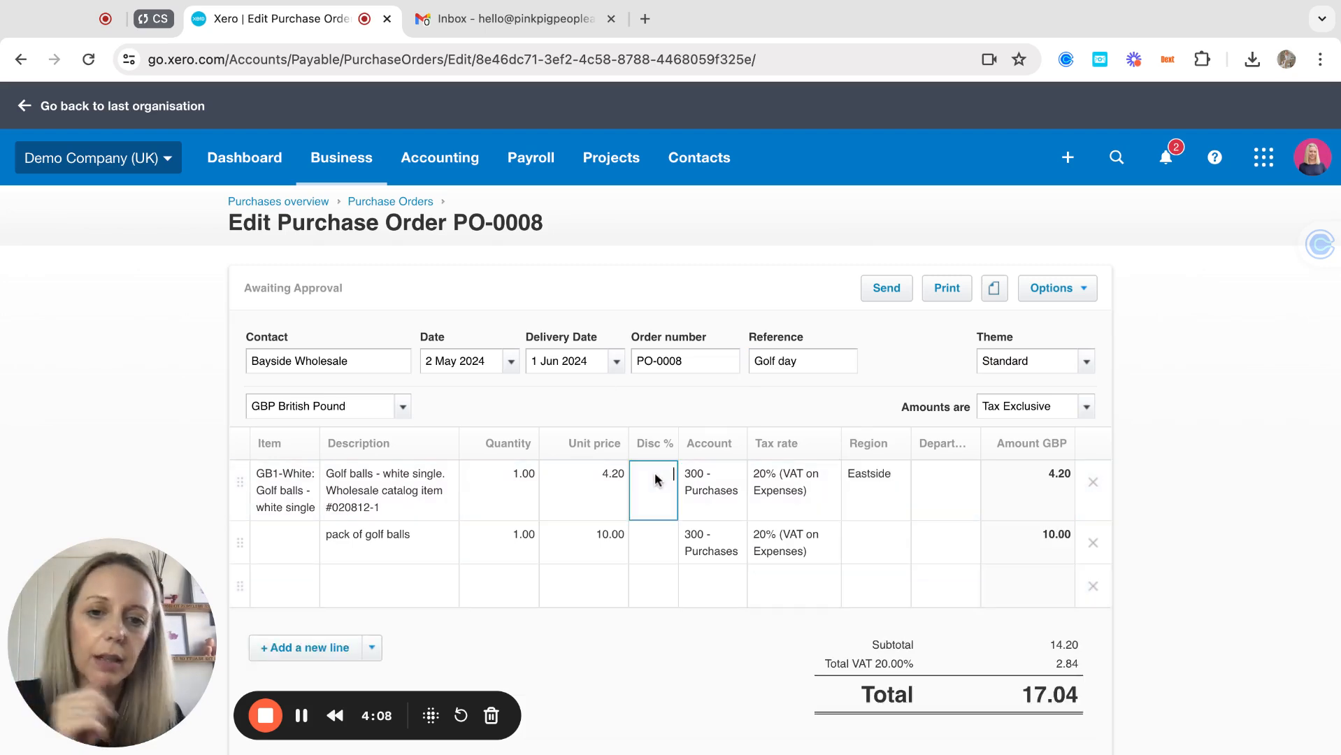
type("5")
key("Tab")
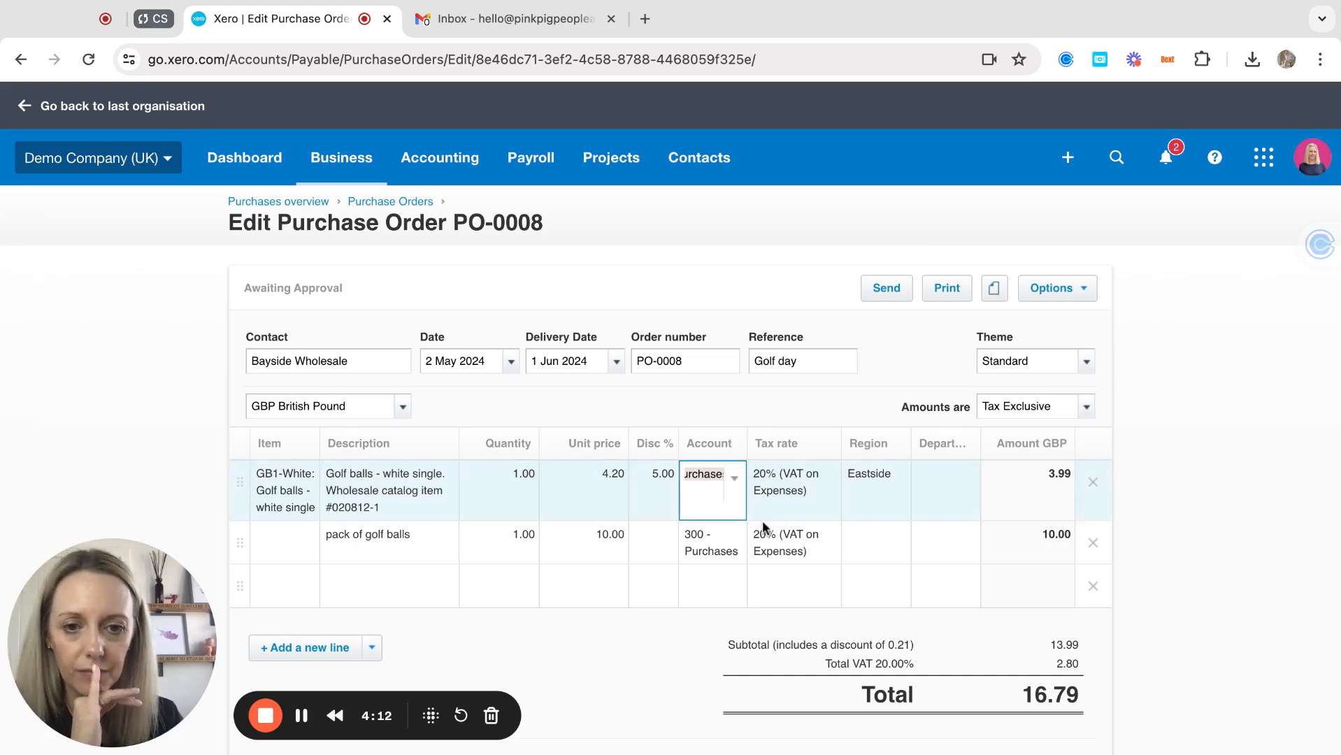
Open the contact search for the purchase order's delivery address
scroll(731, 570, "down", 3)
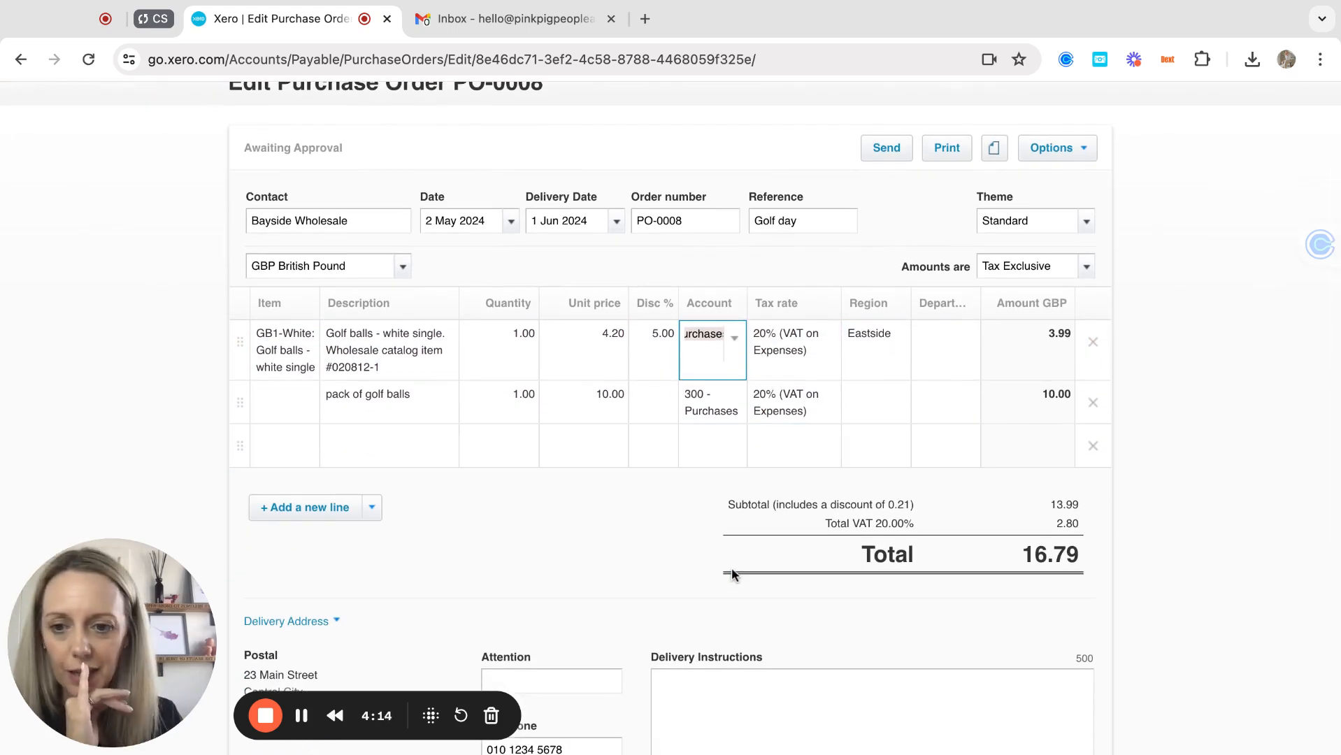
scroll(733, 573, "down", 4)
left_click(299, 441)
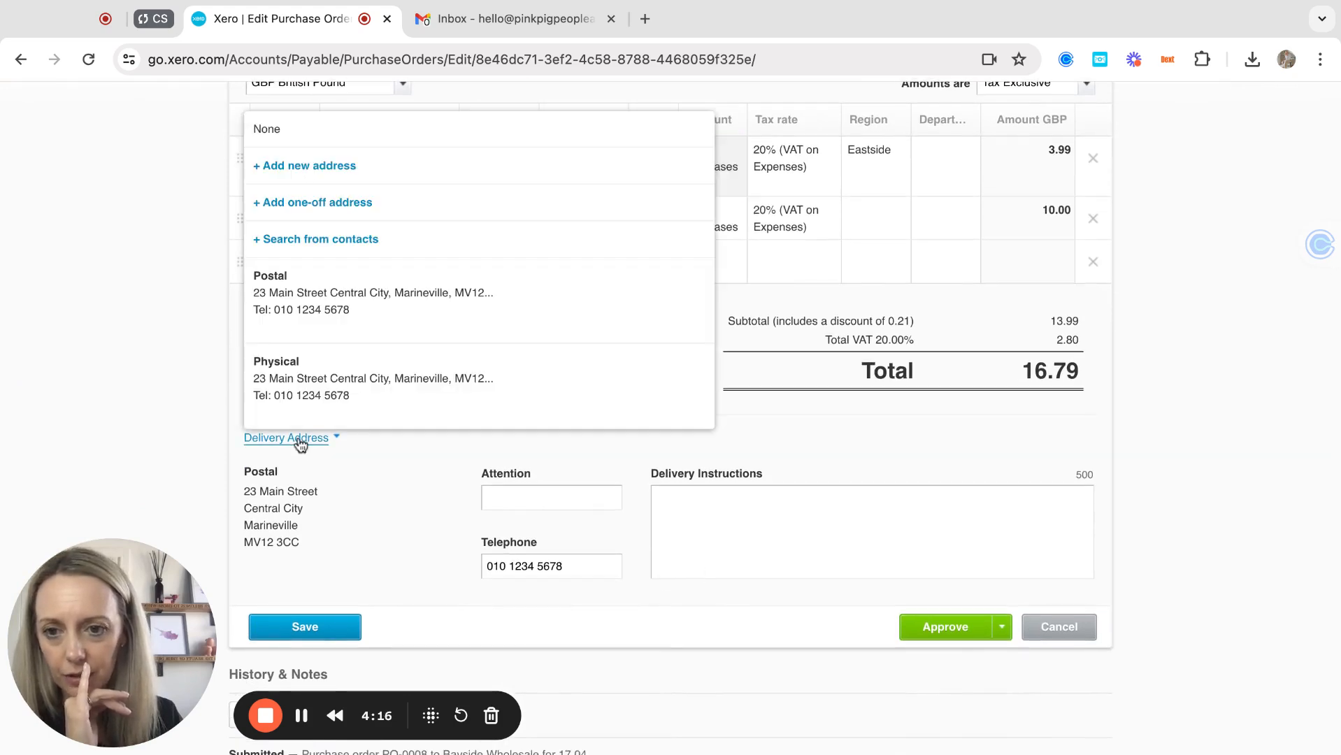
left_click(355, 240)
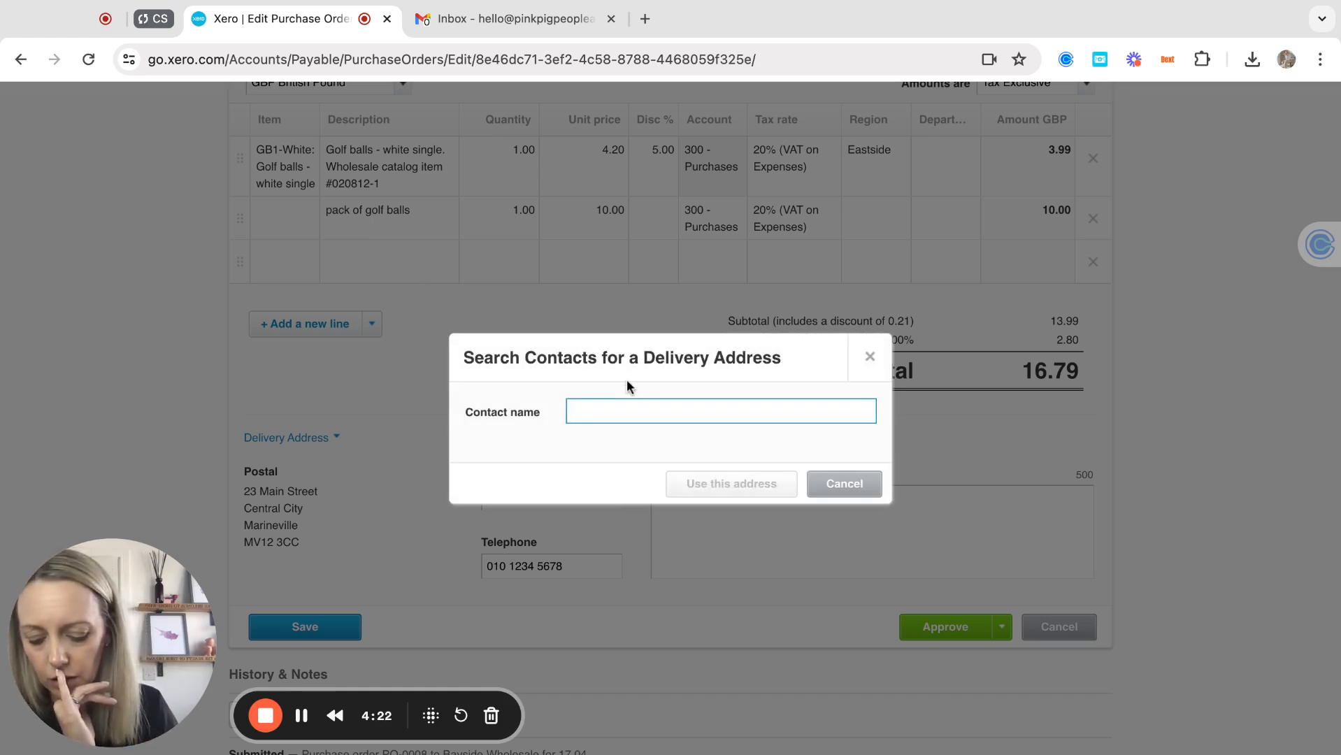
type("g")
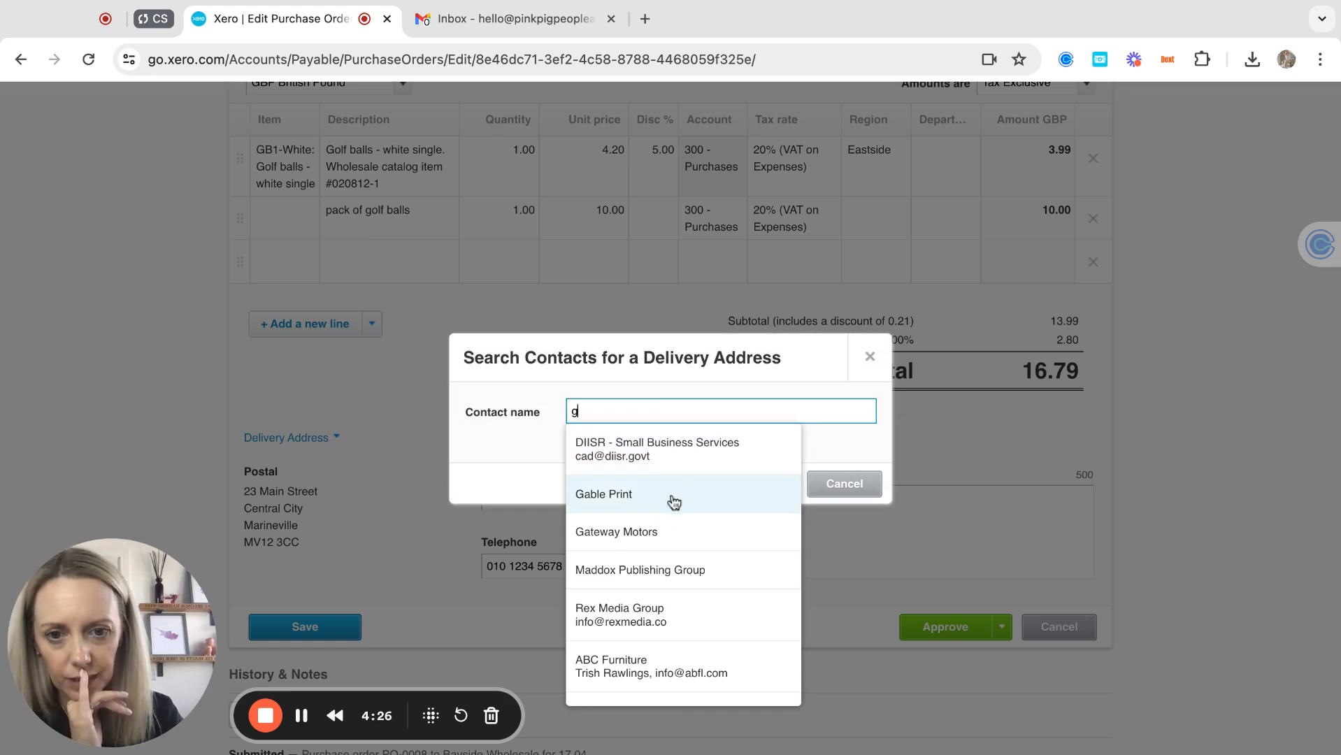
left_click(664, 542)
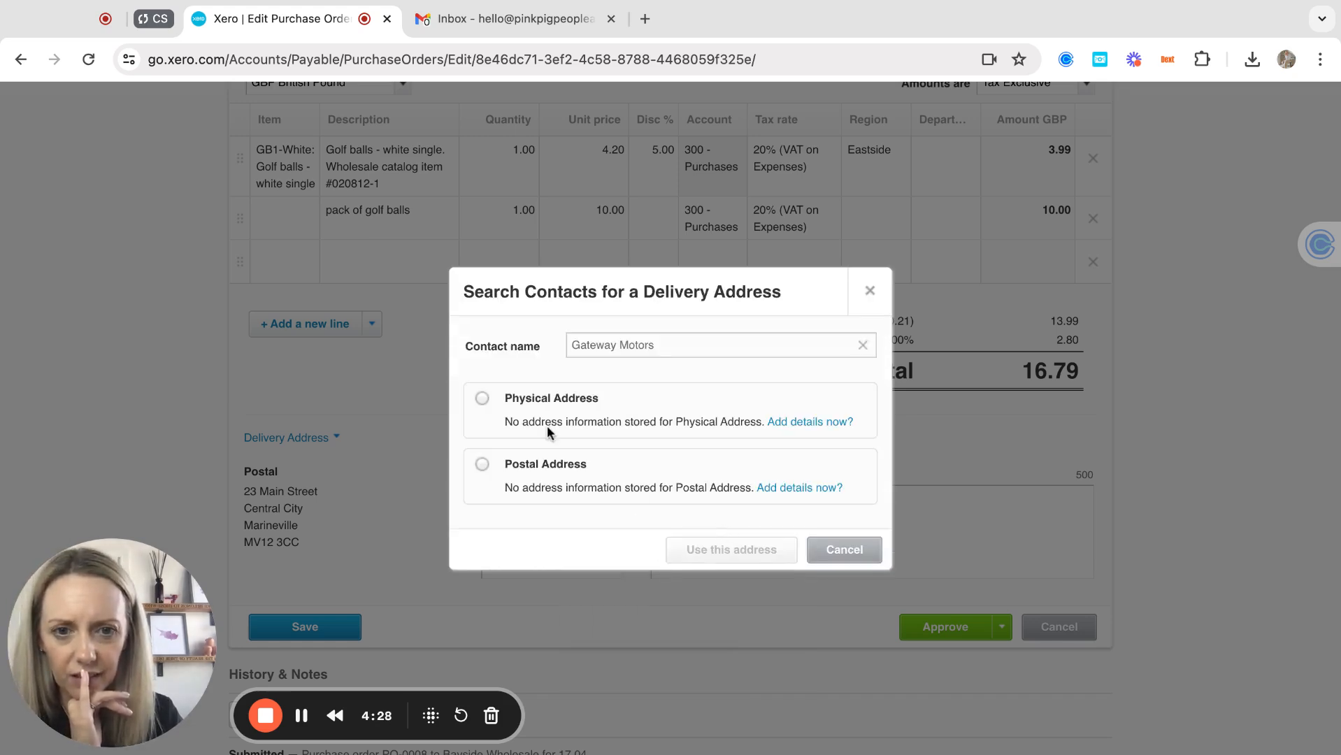
left_click(667, 344)
key("shift+Left")
key("shift+Left")
key("shift+Left")
key("shift+Left")
key("shift+Left")
key("shift+Left")
key("shift+Left")
key("shift+Left")
key("shift+Left")
key("shift+Left")
key("shift+Left")
key("shift+Left")
key("shift+Left")
key("shift+Left")
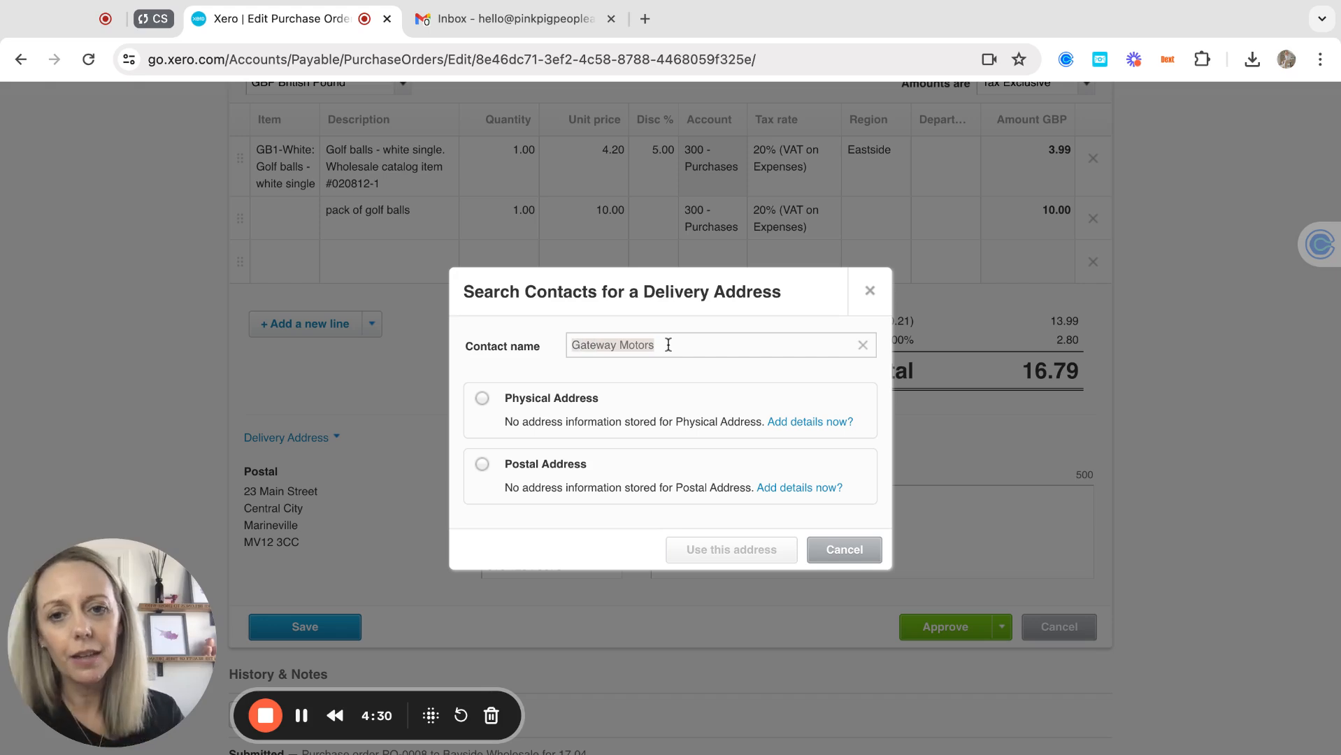
left_click(863, 345)
Search the contacts for "bayside" and use Bayside Club's physical address as the delivery address
type("bayside")
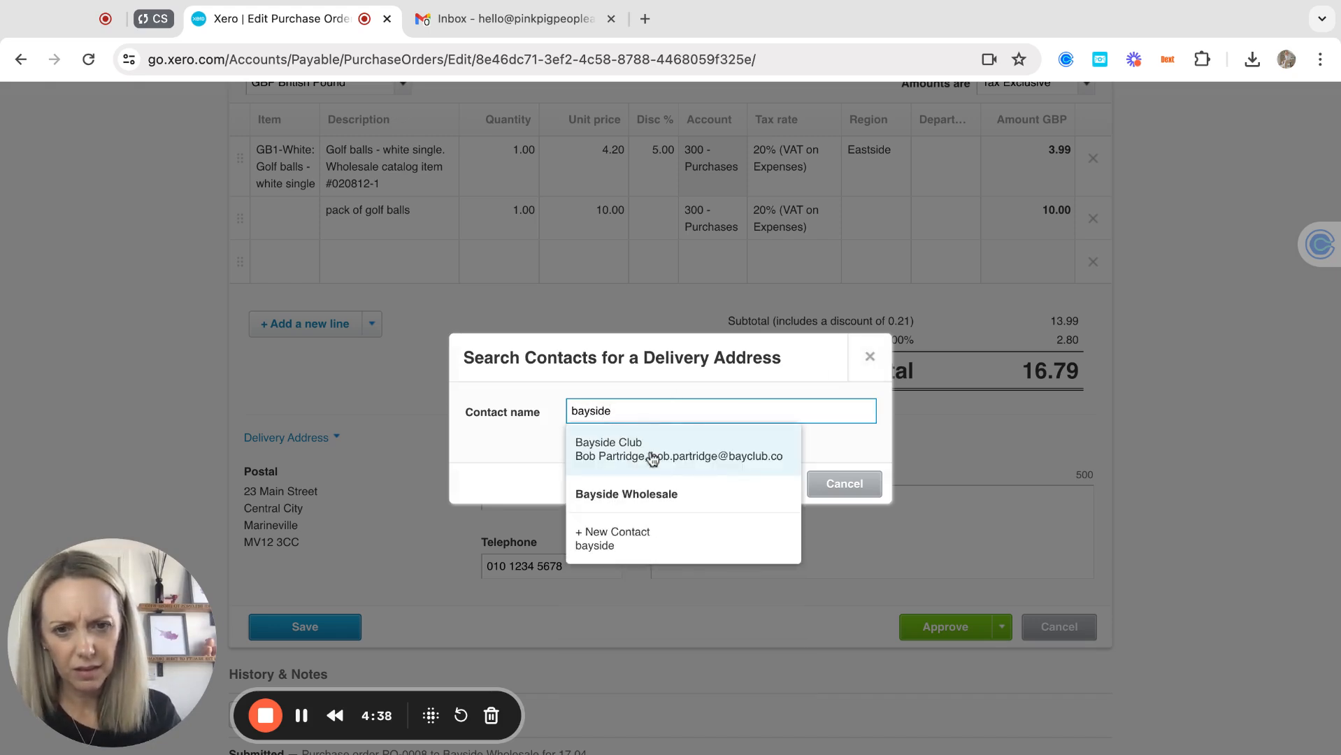
left_click(652, 460)
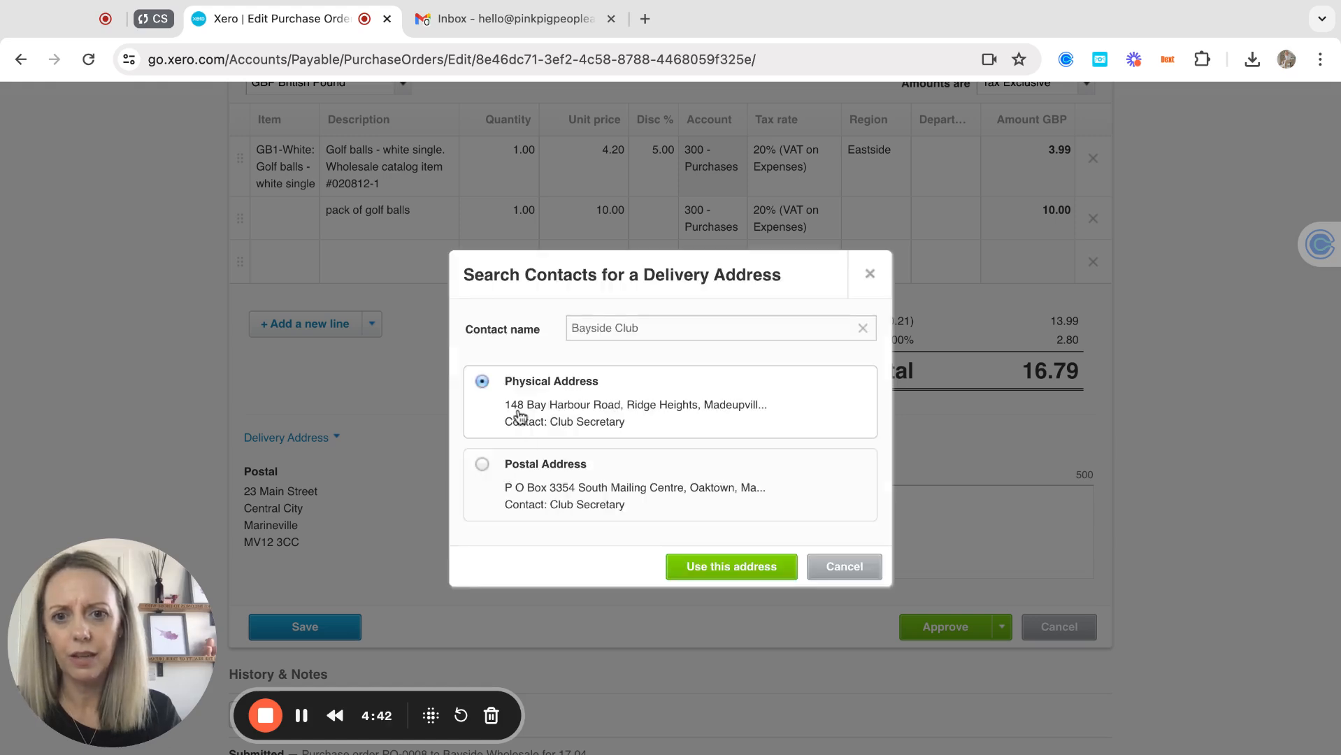
left_click(706, 572)
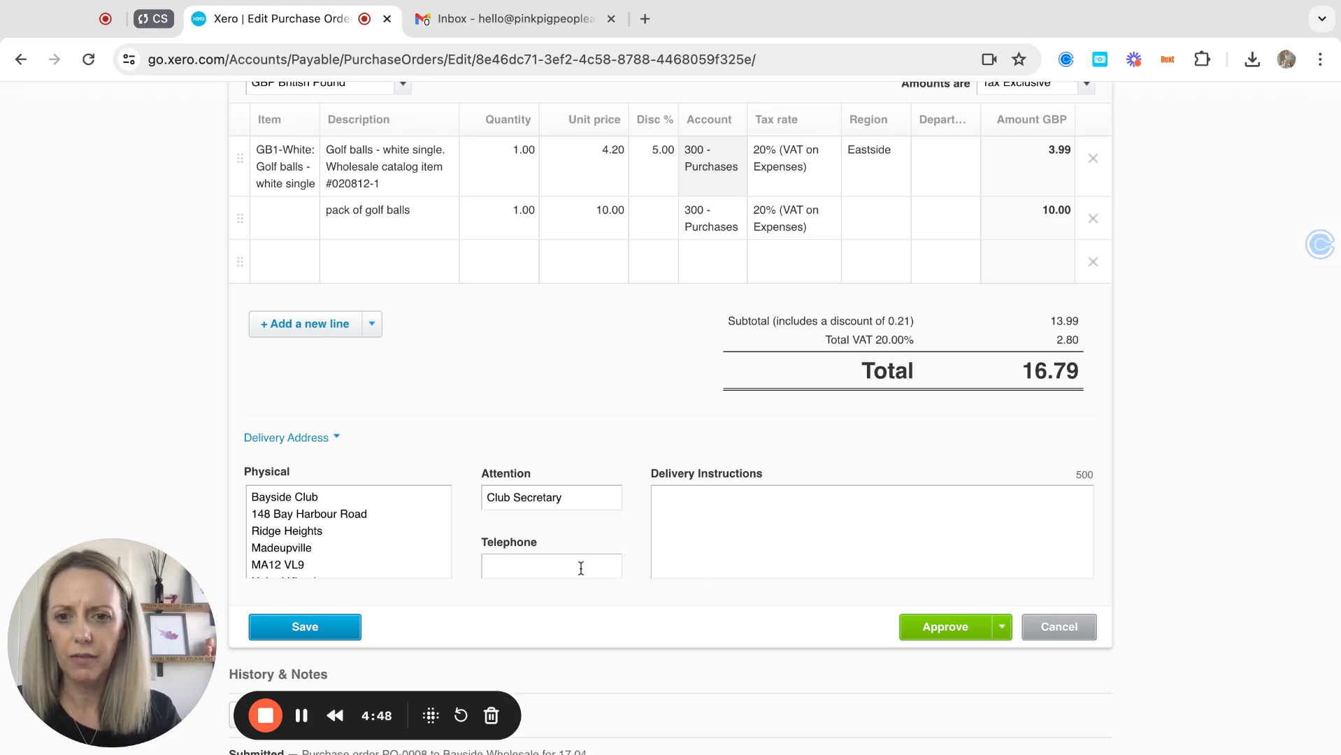
scroll(370, 538, "down", 1)
scroll(370, 538, "up", 1)
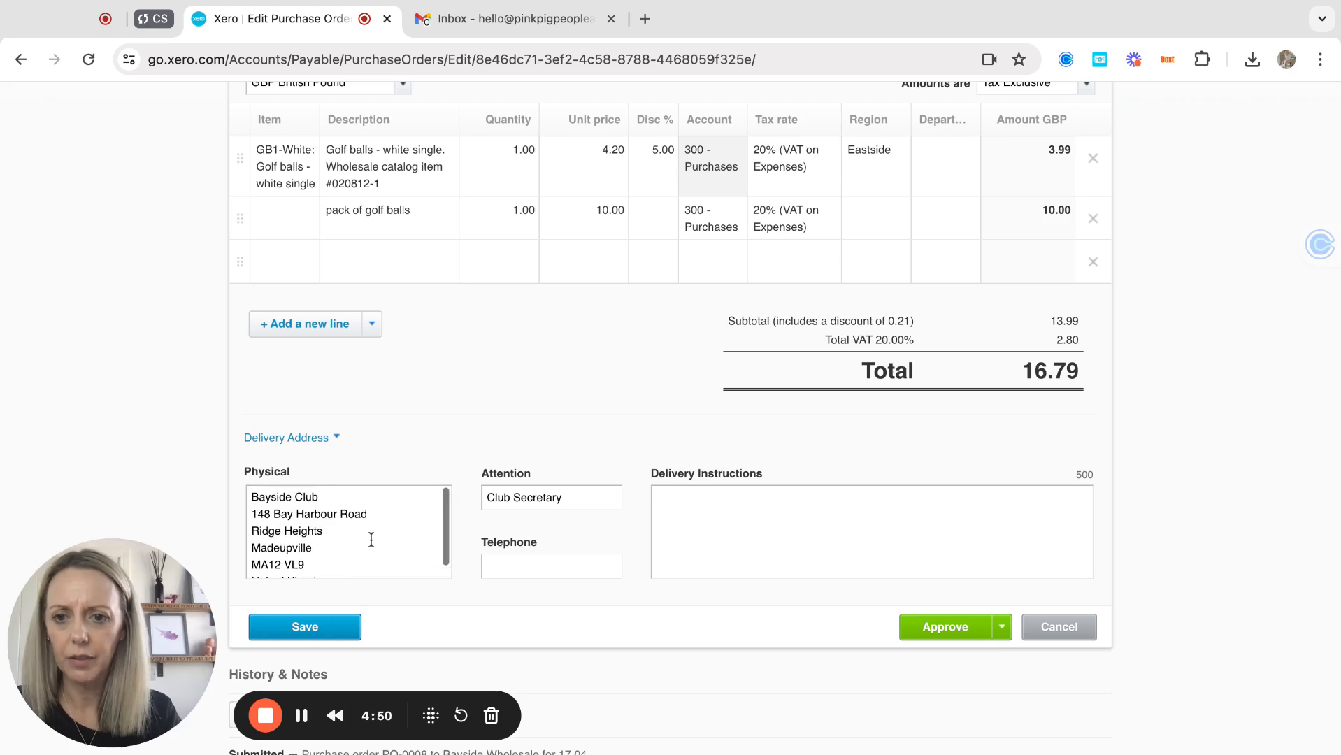
Approve the purchase order and preview the email for sending it, closing the email without sending
left_click(931, 627)
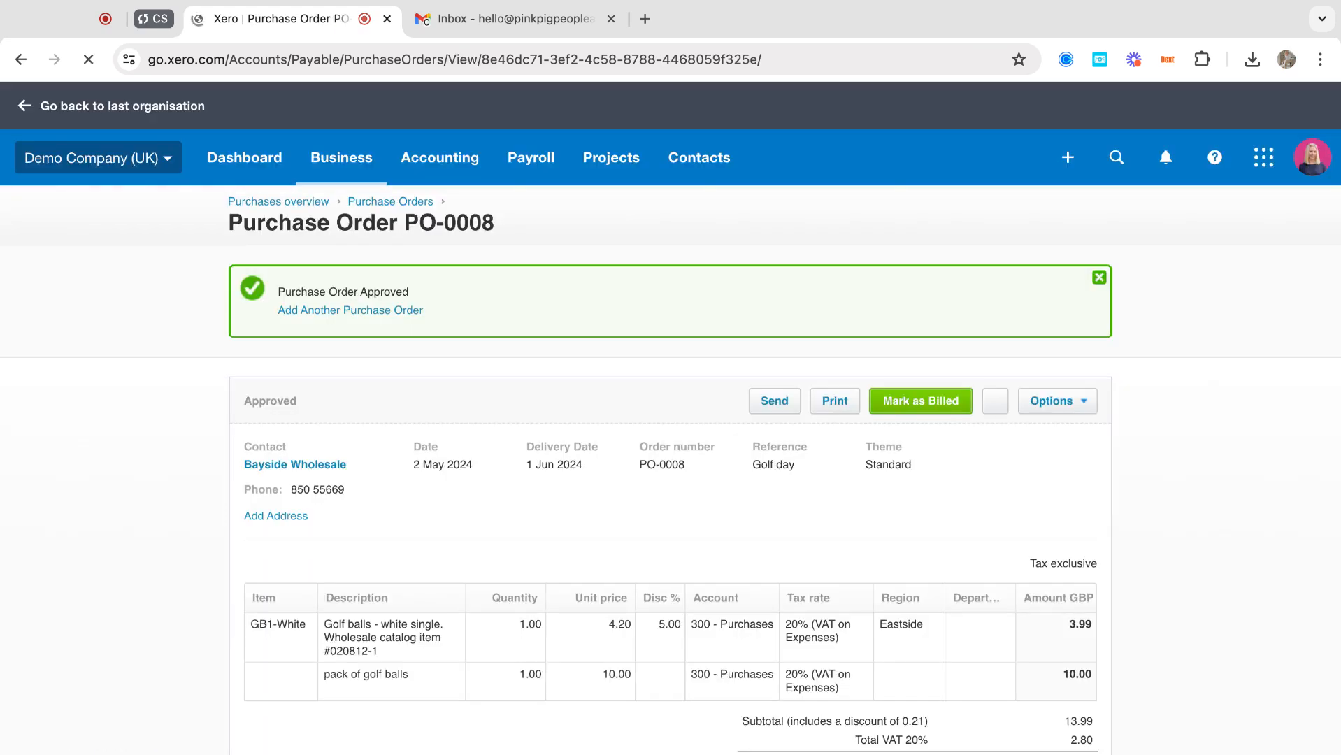
left_click(774, 402)
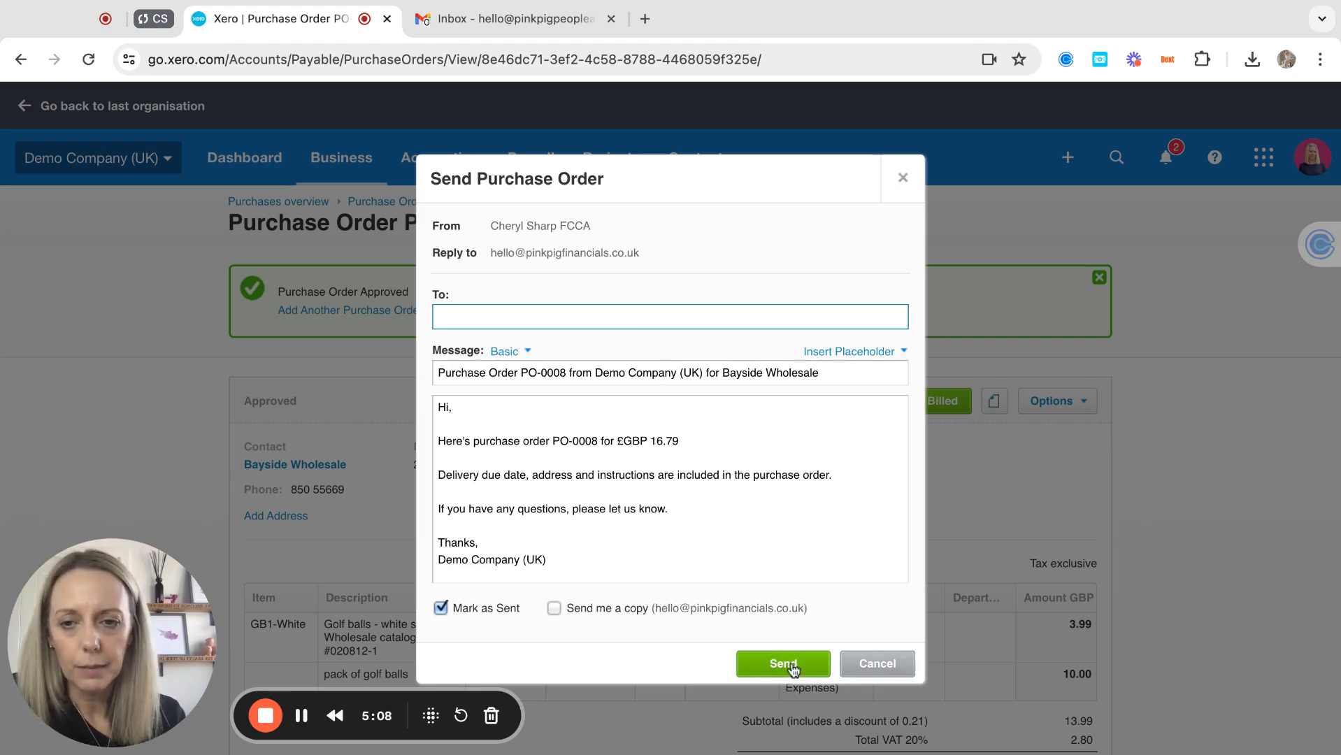
left_click(879, 668)
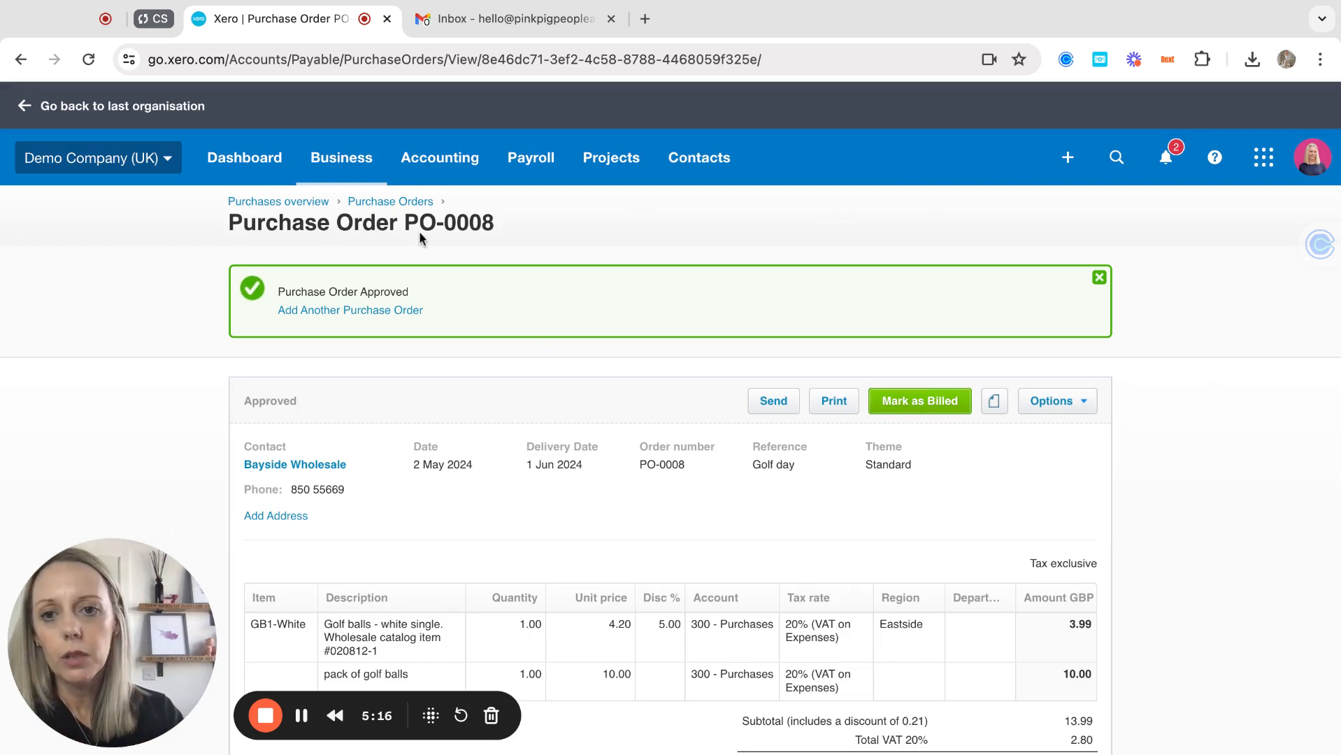
Reopen the Bayside Wholesale order from the approved purchase orders and mark it as billed, copying it to a draft bill
left_click(386, 203)
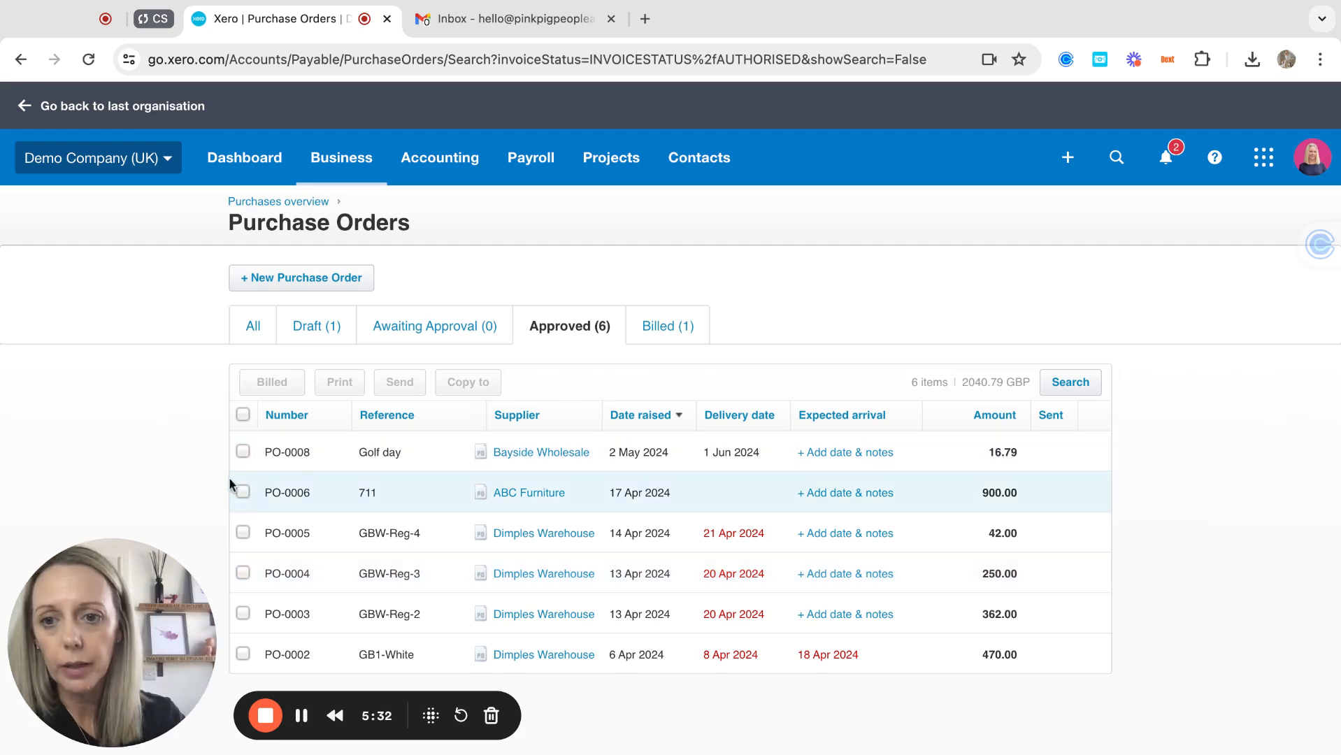
left_click(243, 453)
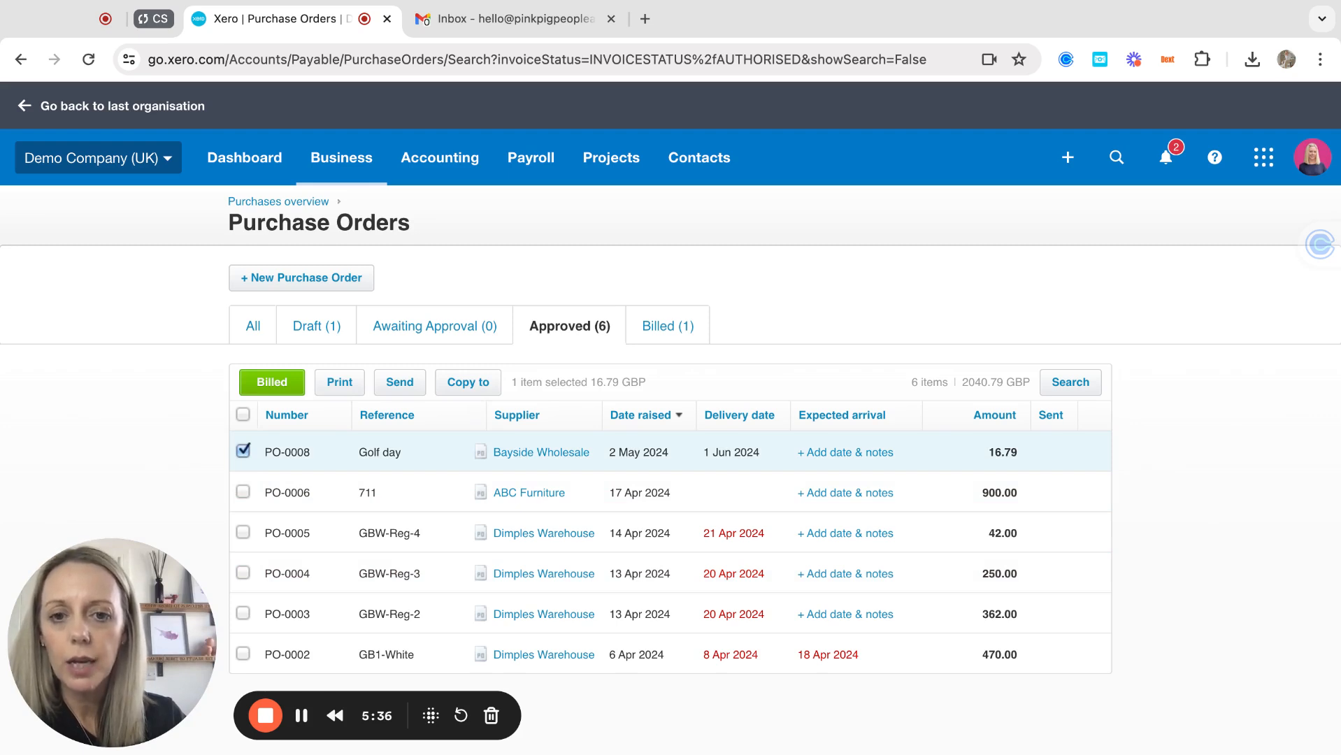
left_click(549, 456)
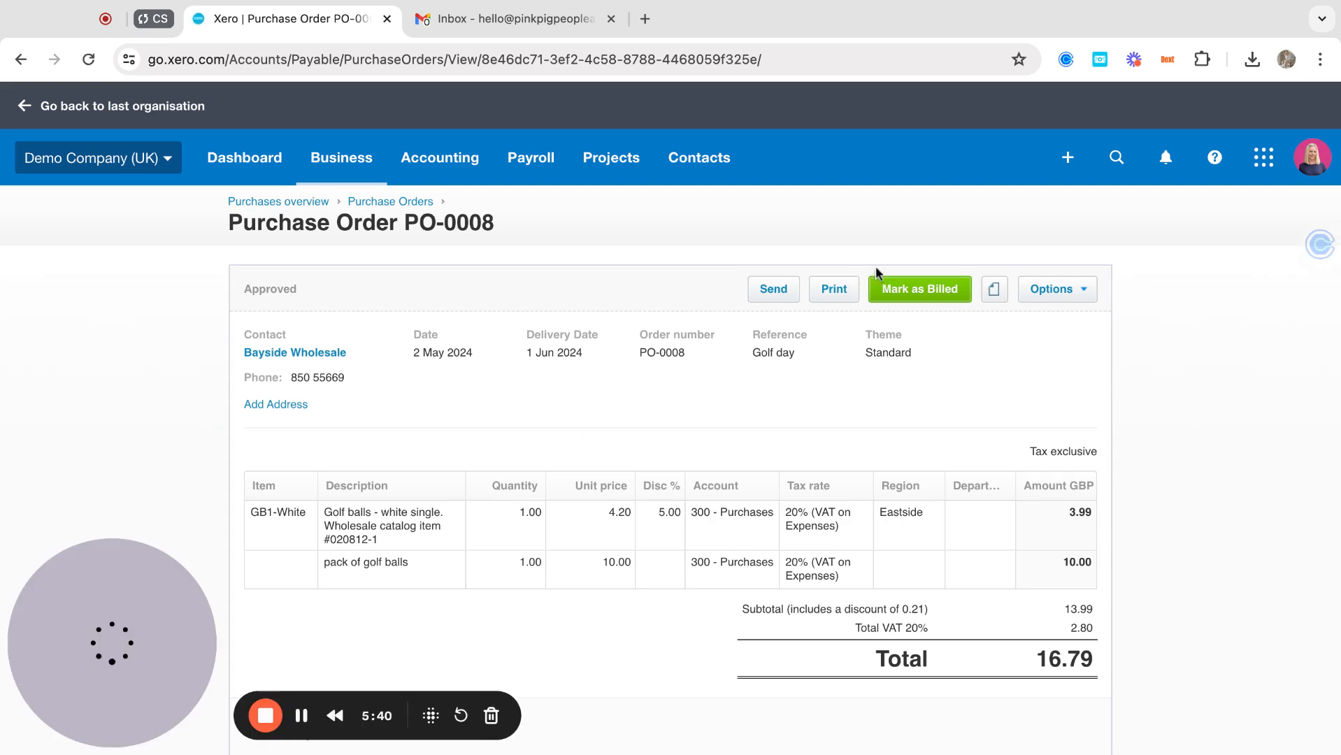
left_click(914, 290)
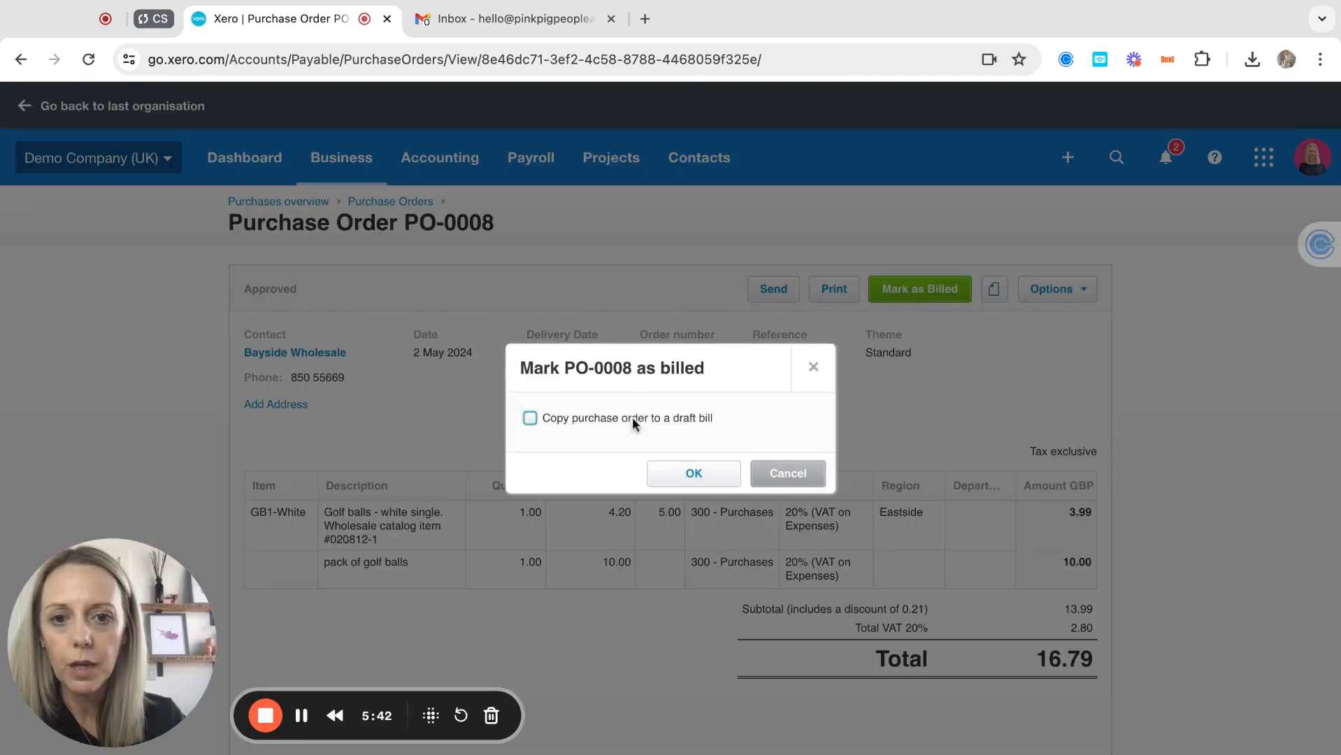
left_click(529, 419)
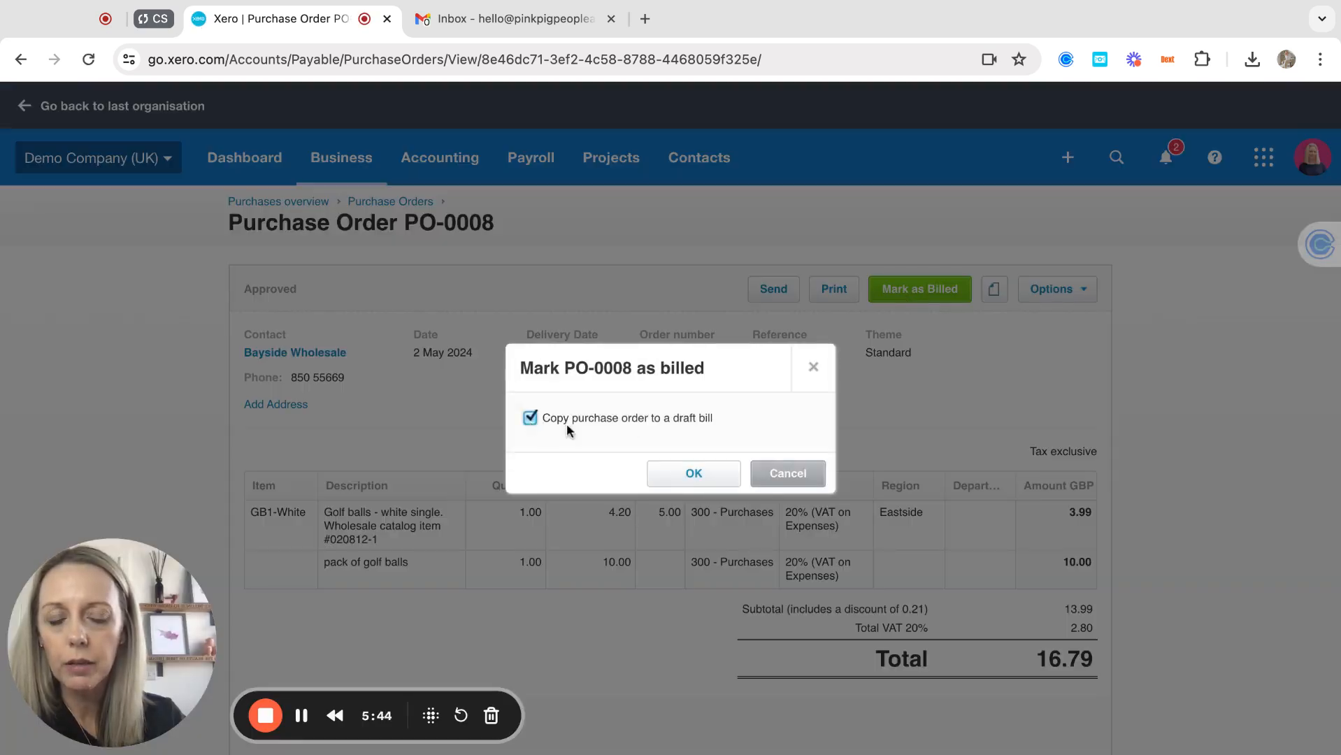
left_click(693, 475)
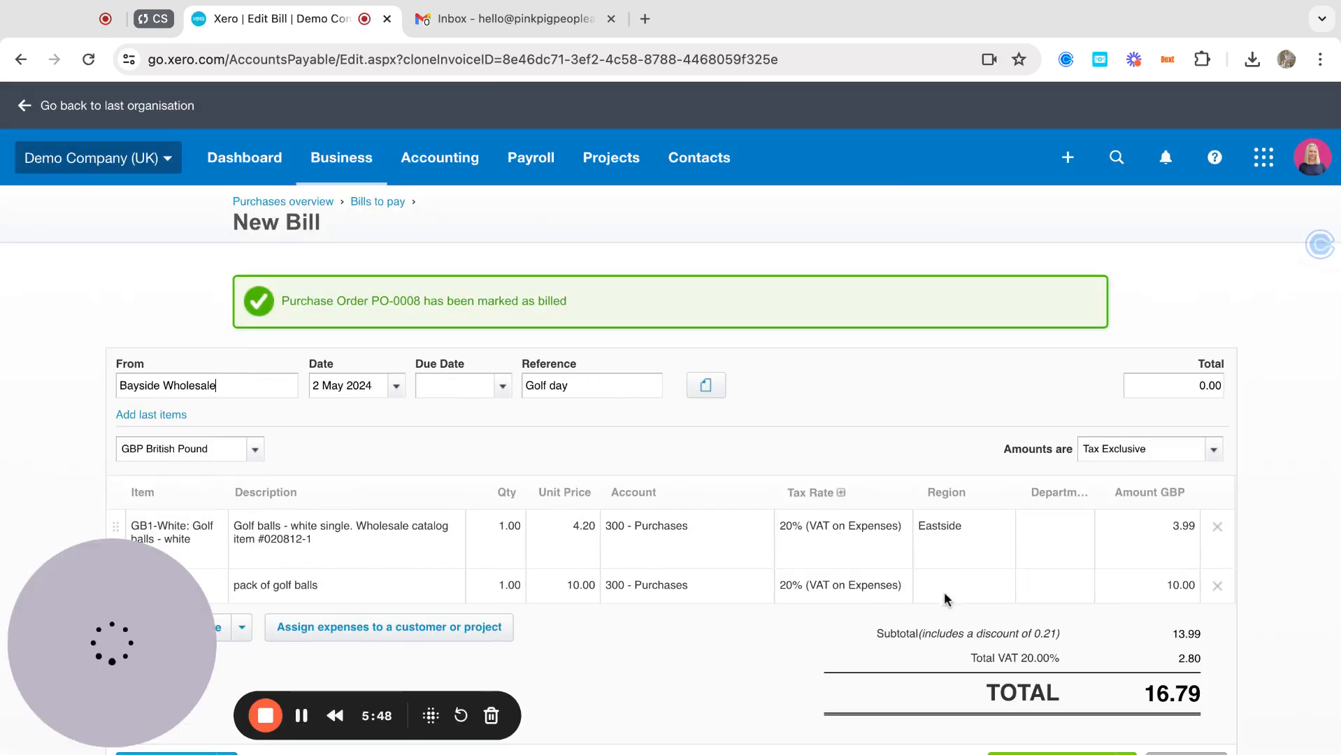
Try to approve the Bayside Wholesale bill copied from the purchase order, leaving its due date blank
scroll(565, 529, "down", 2)
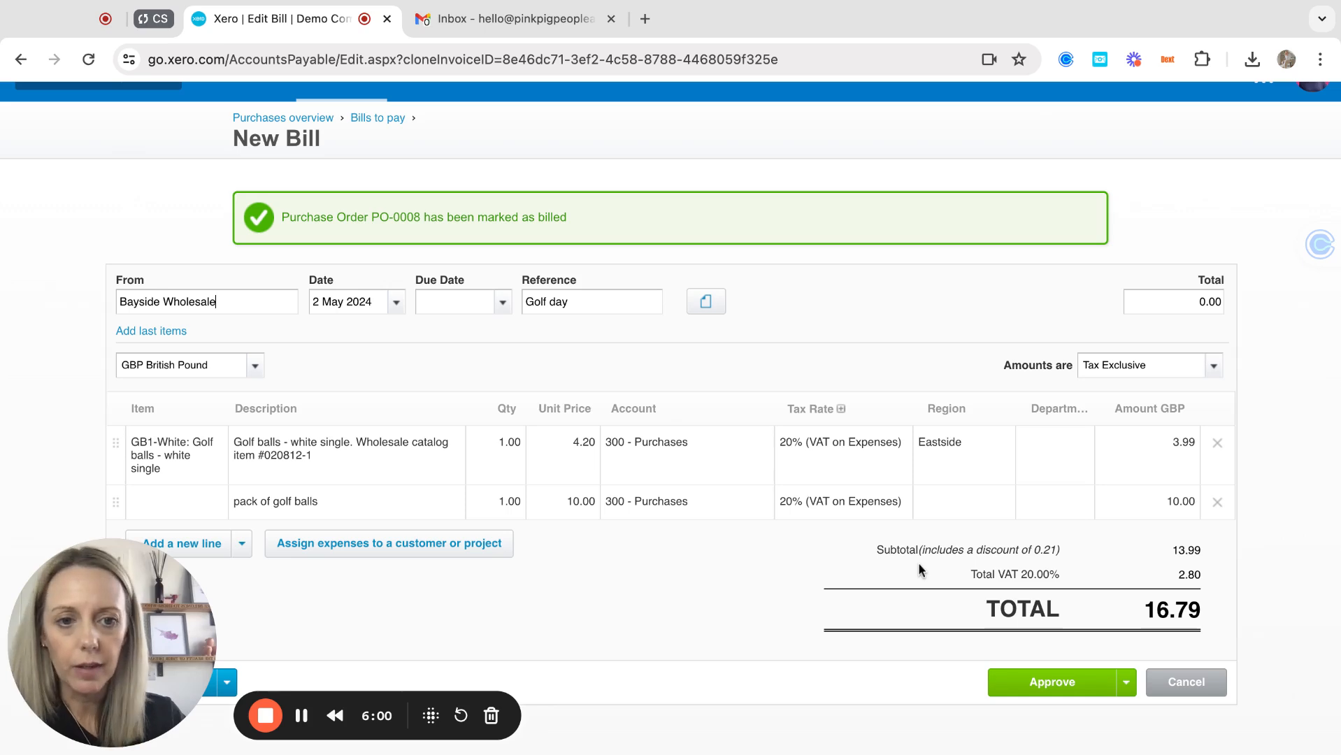
scroll(651, 566, "down", 2)
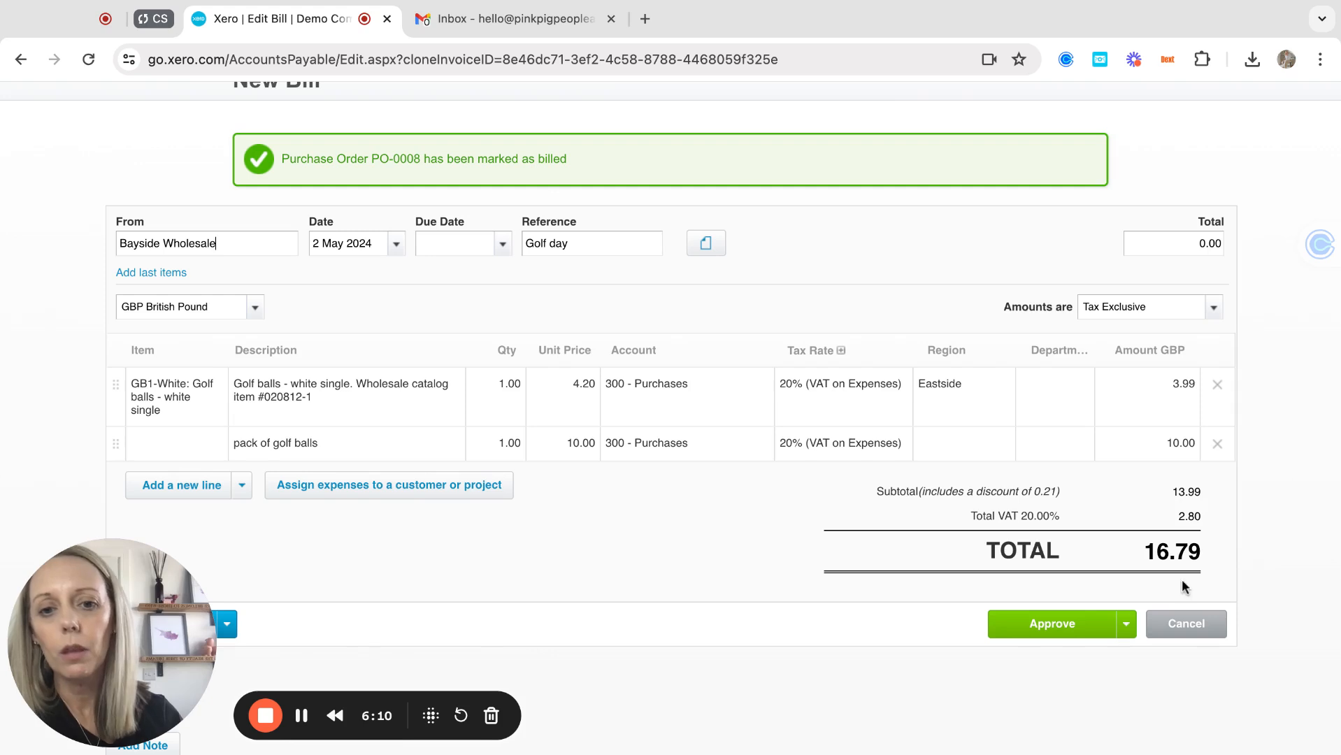
left_click(1038, 629)
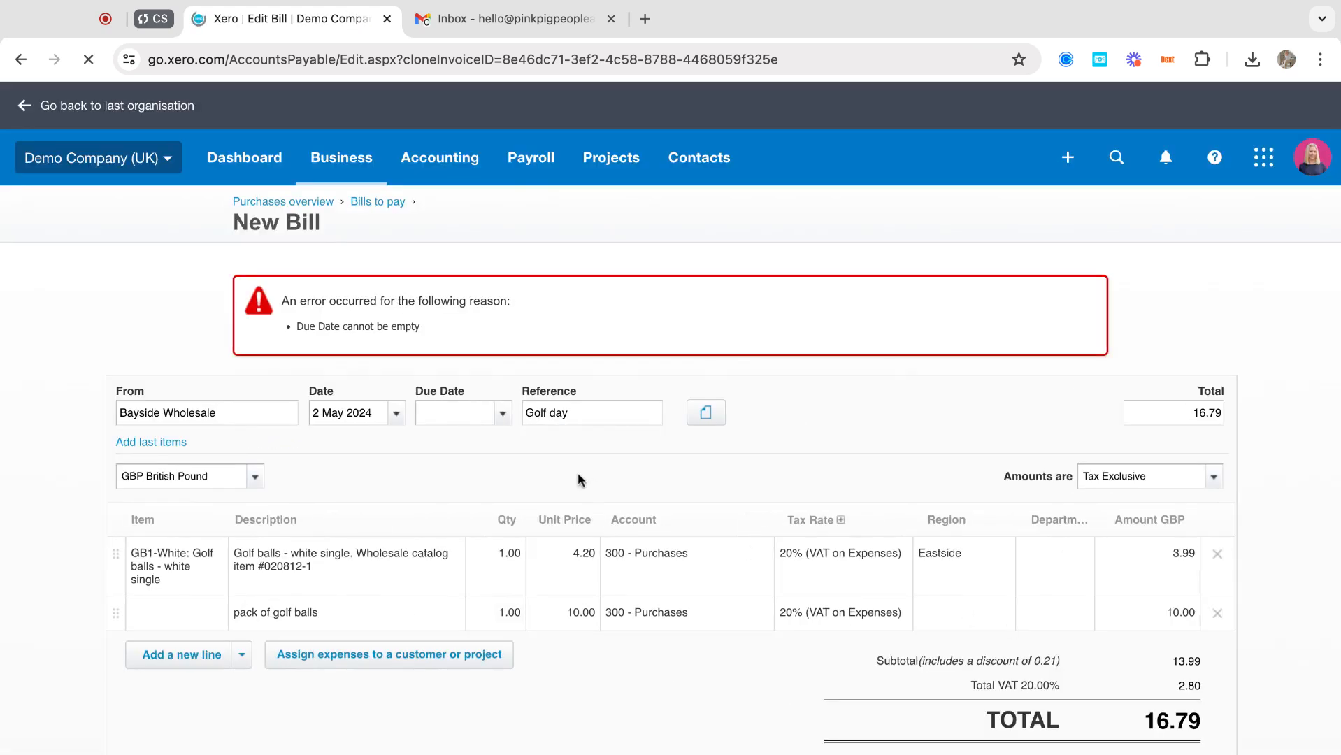
Set the bill's due date to 9 May 2024, seven days ahead, and approve the bill
left_click(437, 411)
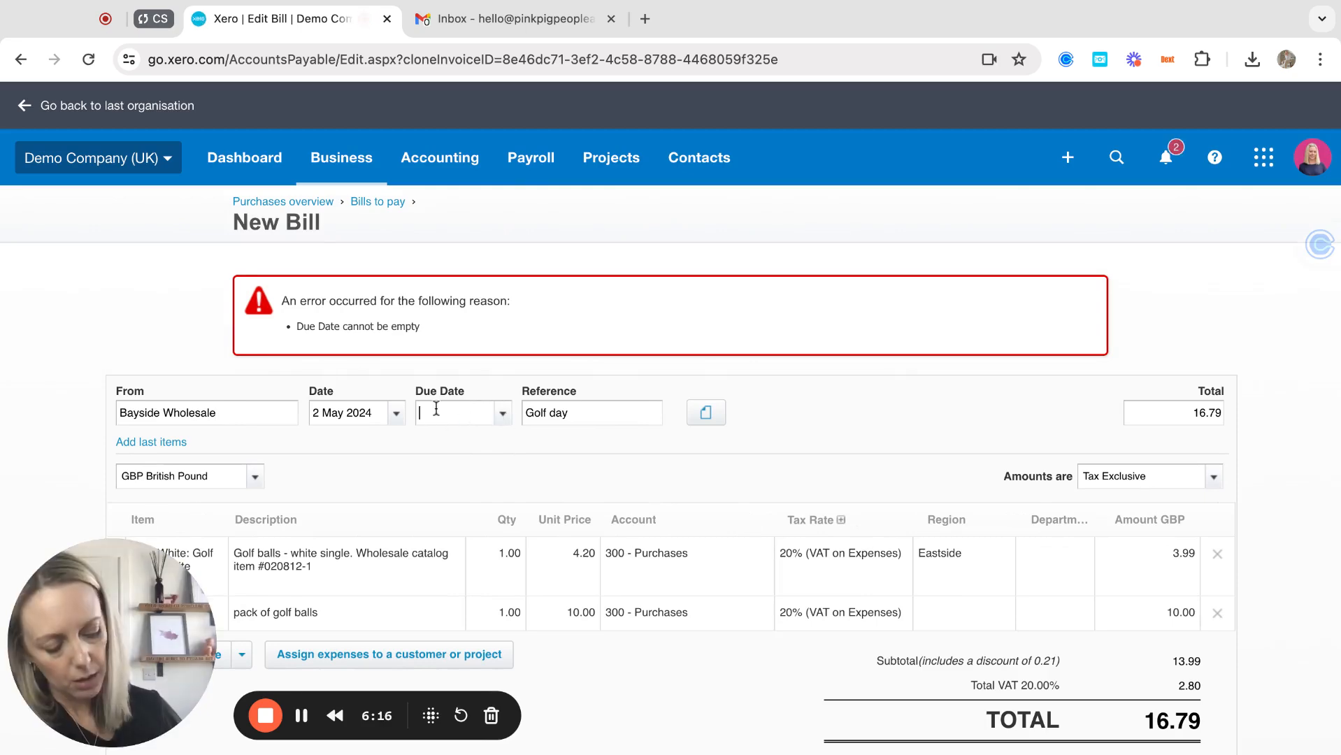
type("+7")
key("Tab")
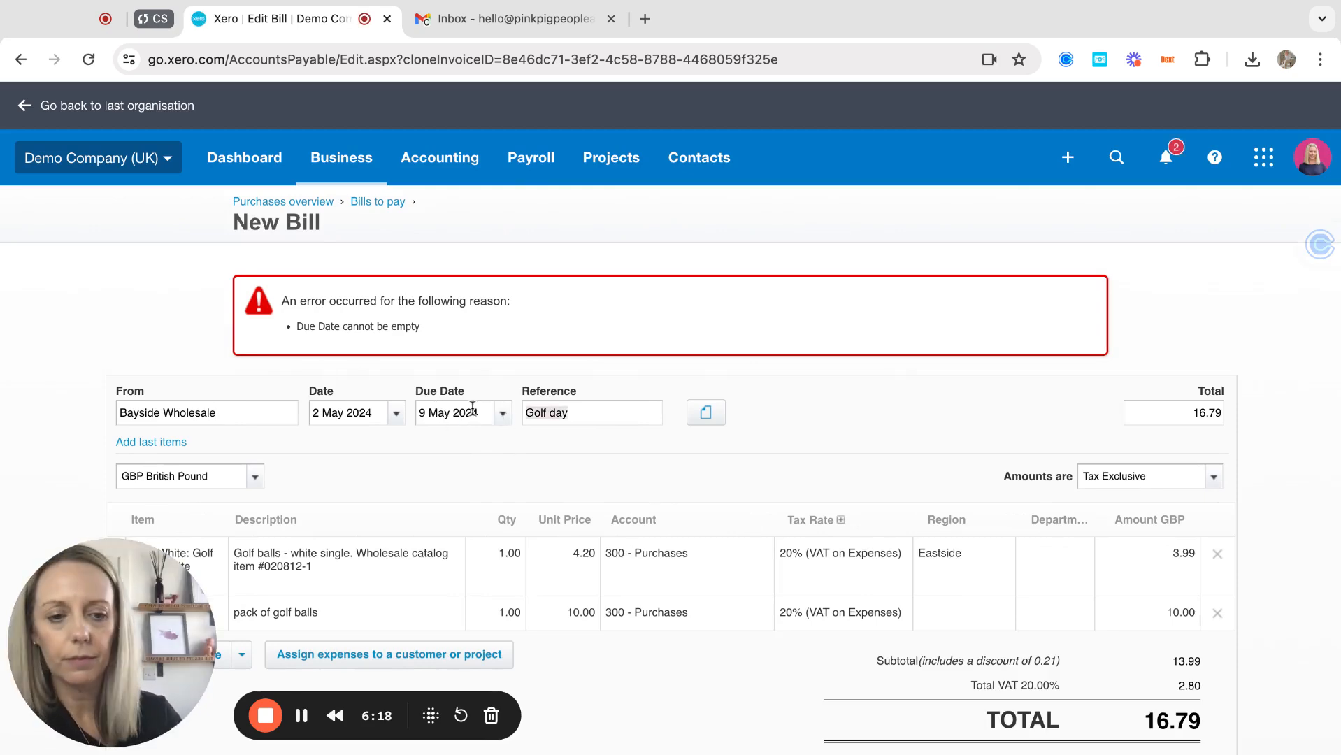
scroll(754, 470, "down", 3)
left_click(1063, 586)
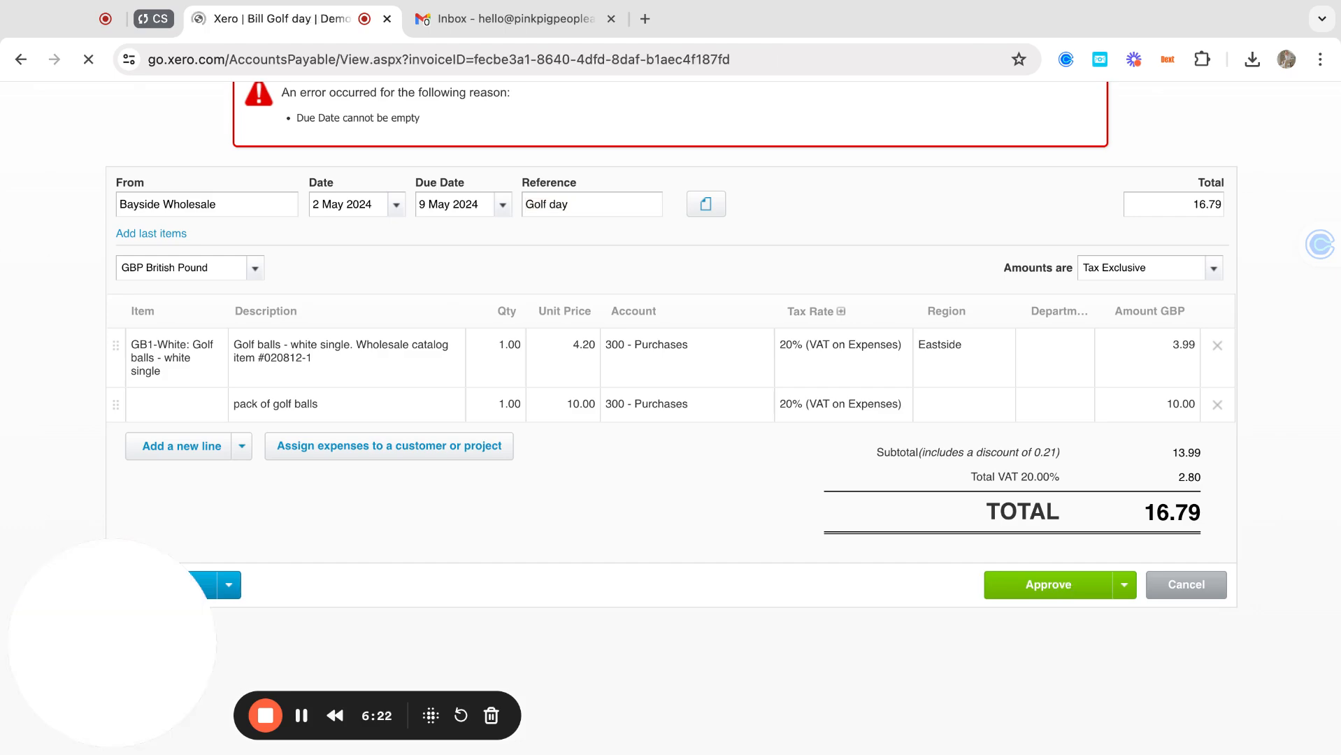
scroll(588, 392, "down", 5)
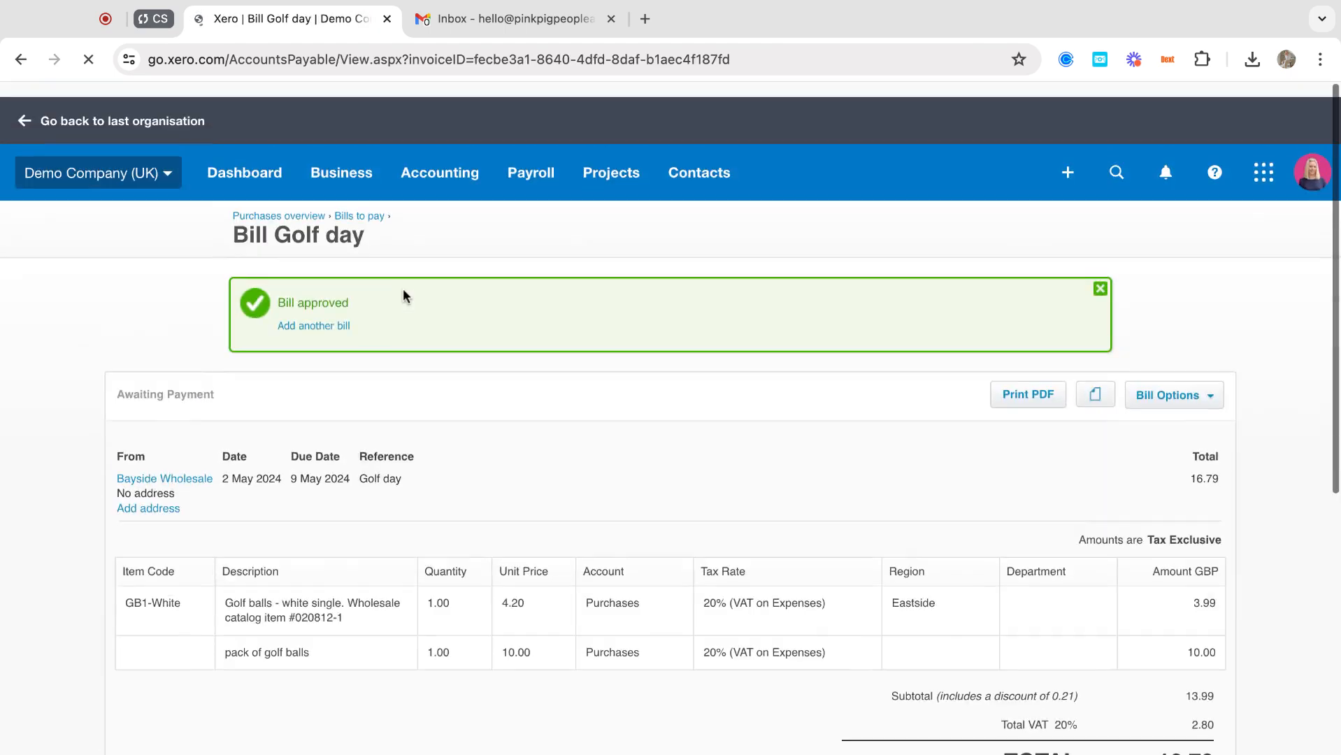
Go from the purchases overview to the billed purchase orders and compare them with the approved list
left_click(310, 201)
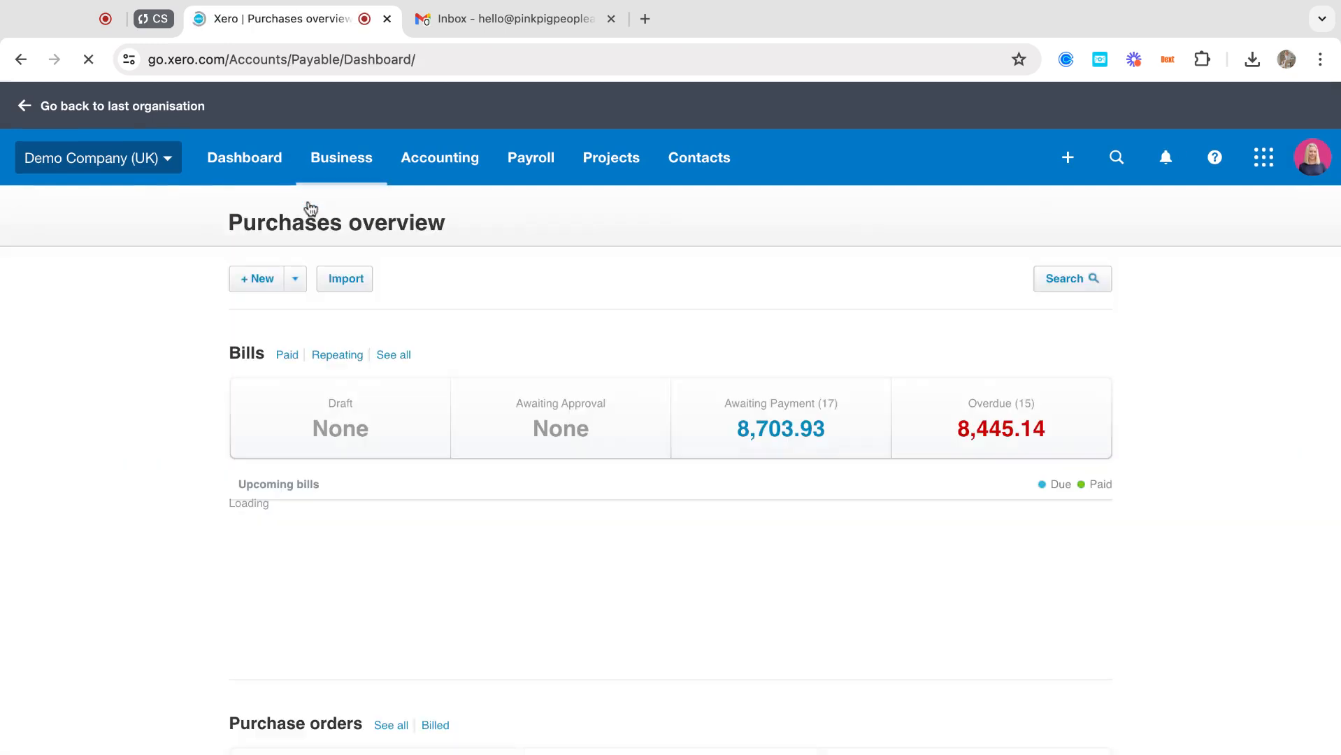
scroll(454, 465, "down", 4)
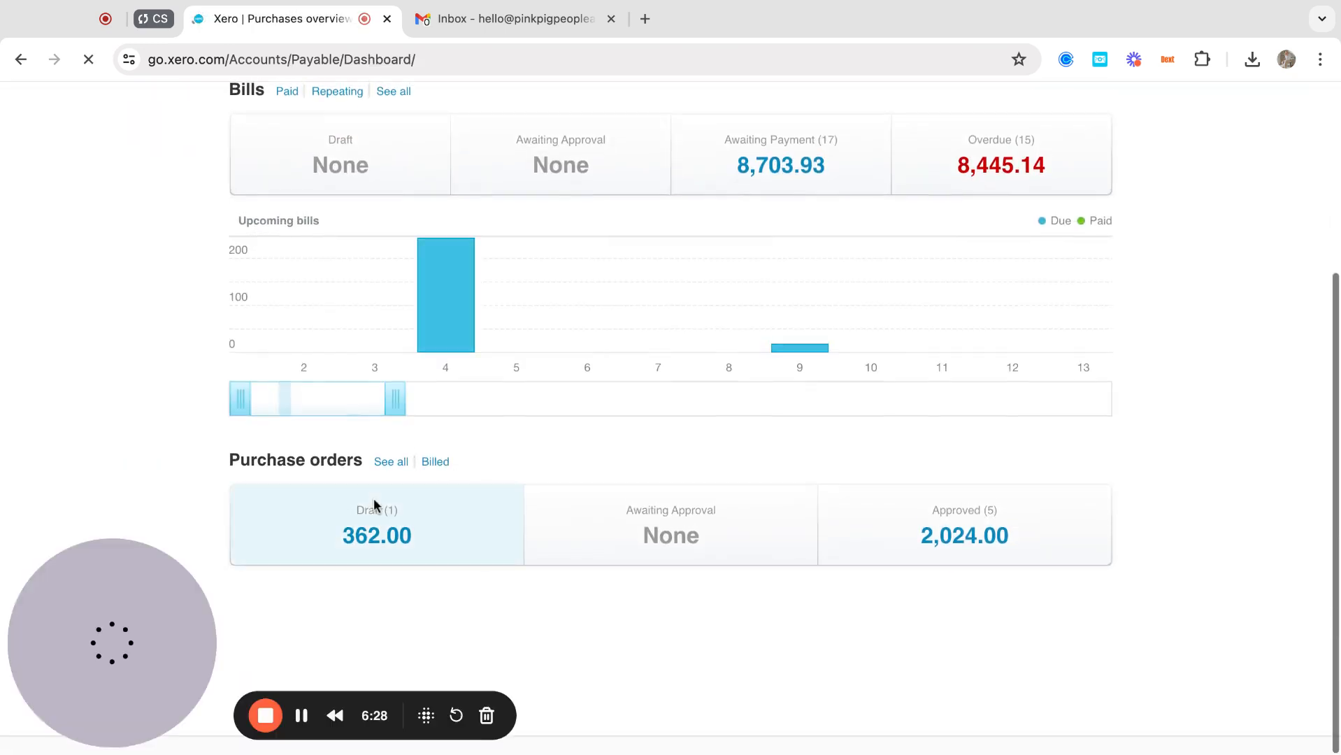
left_click(436, 462)
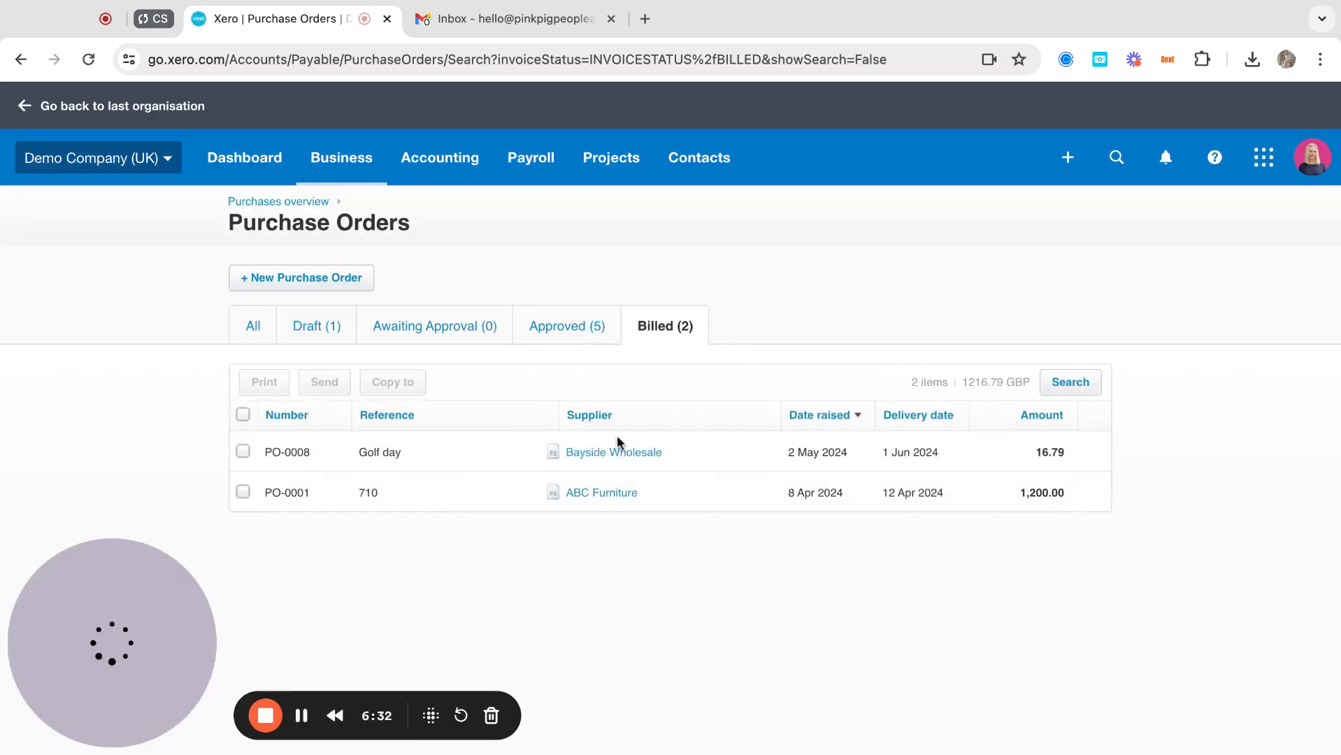
left_click(563, 330)
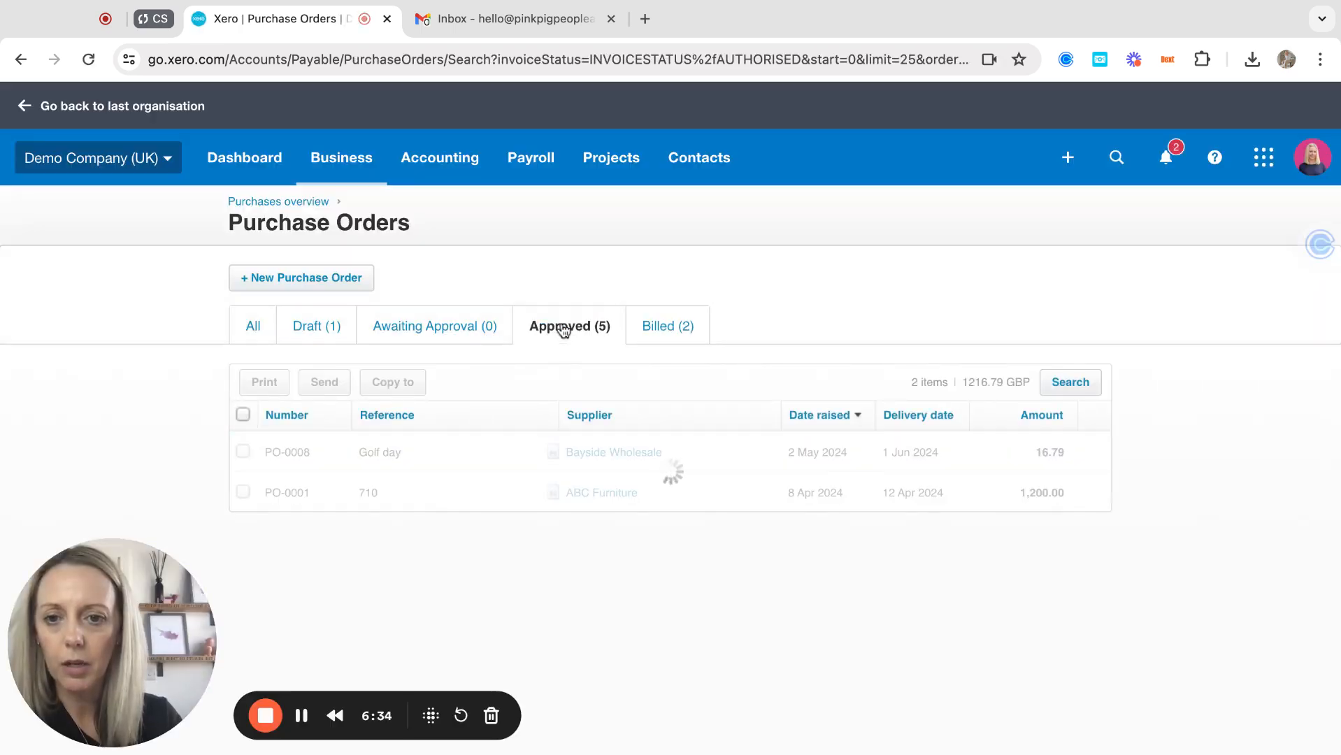
left_click(665, 333)
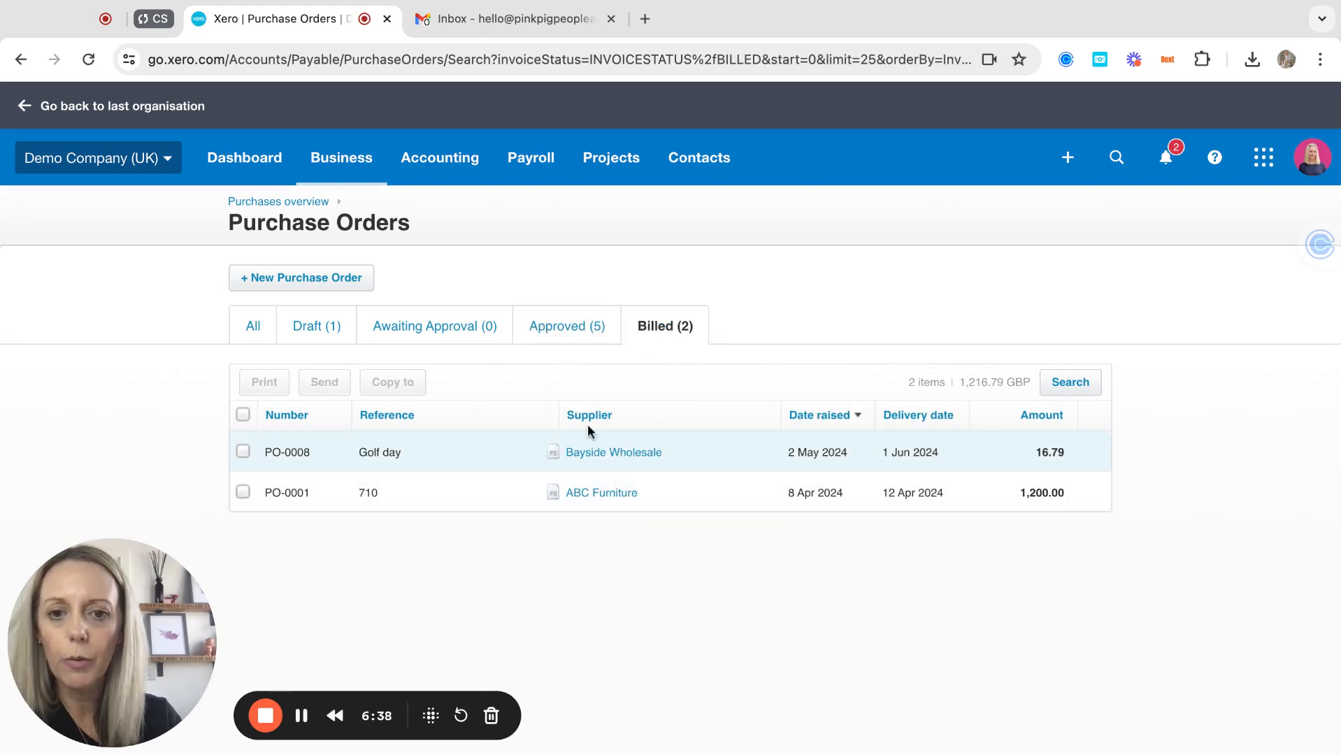
Mark the ABC Furniture order with reference 711 in the approved purchase orders as billed
left_click(559, 330)
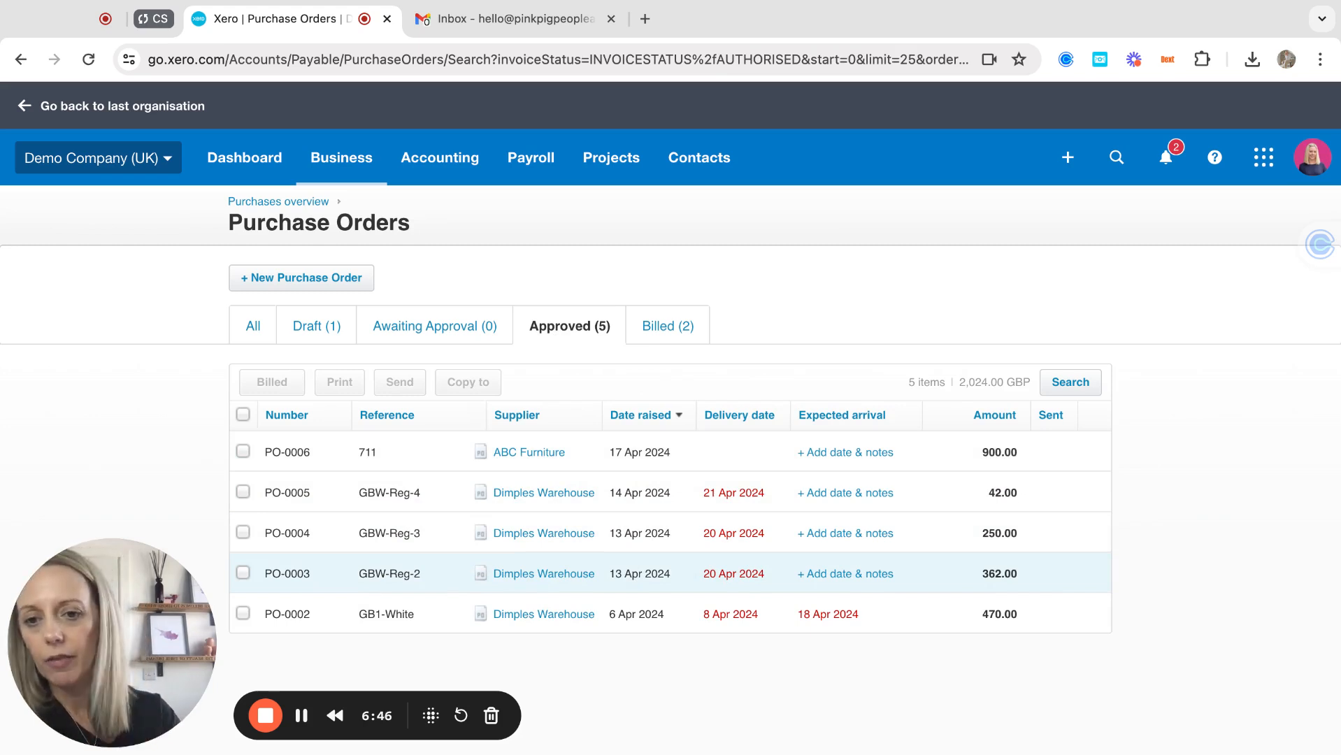
left_click(244, 452)
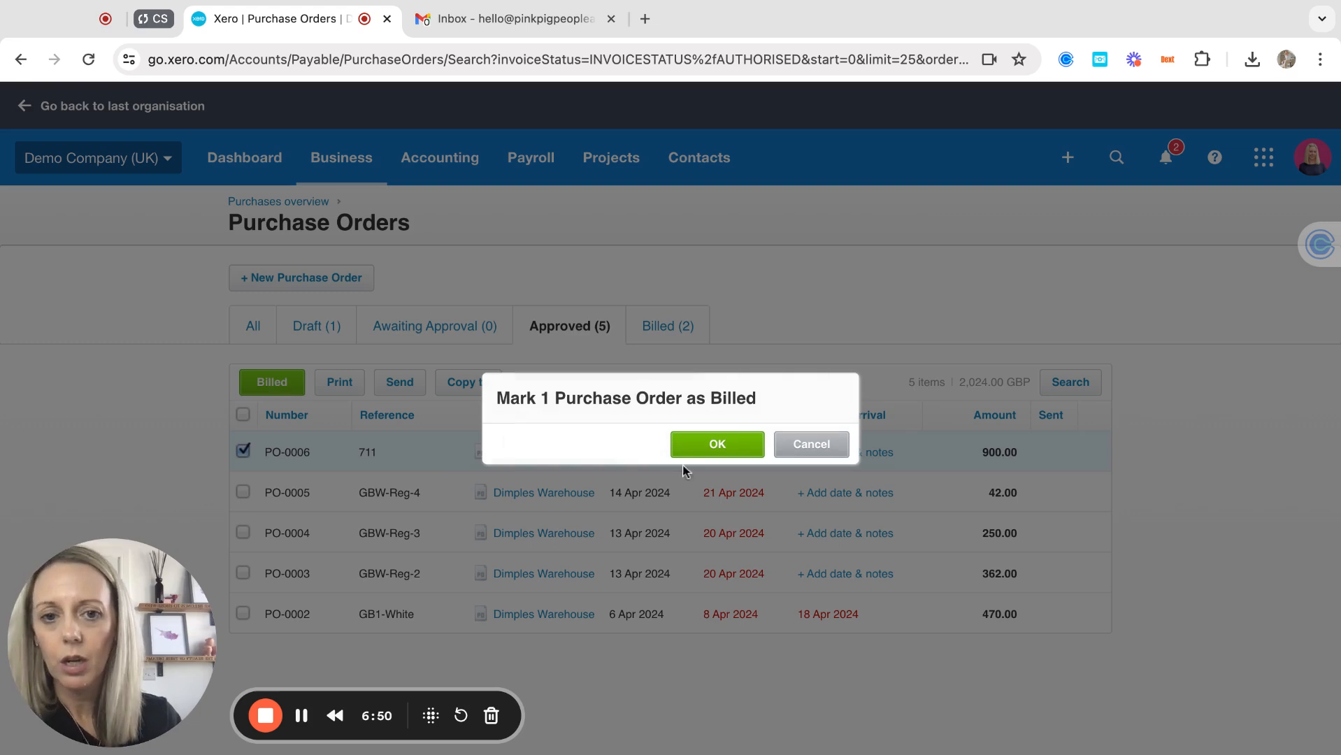
left_click(716, 445)
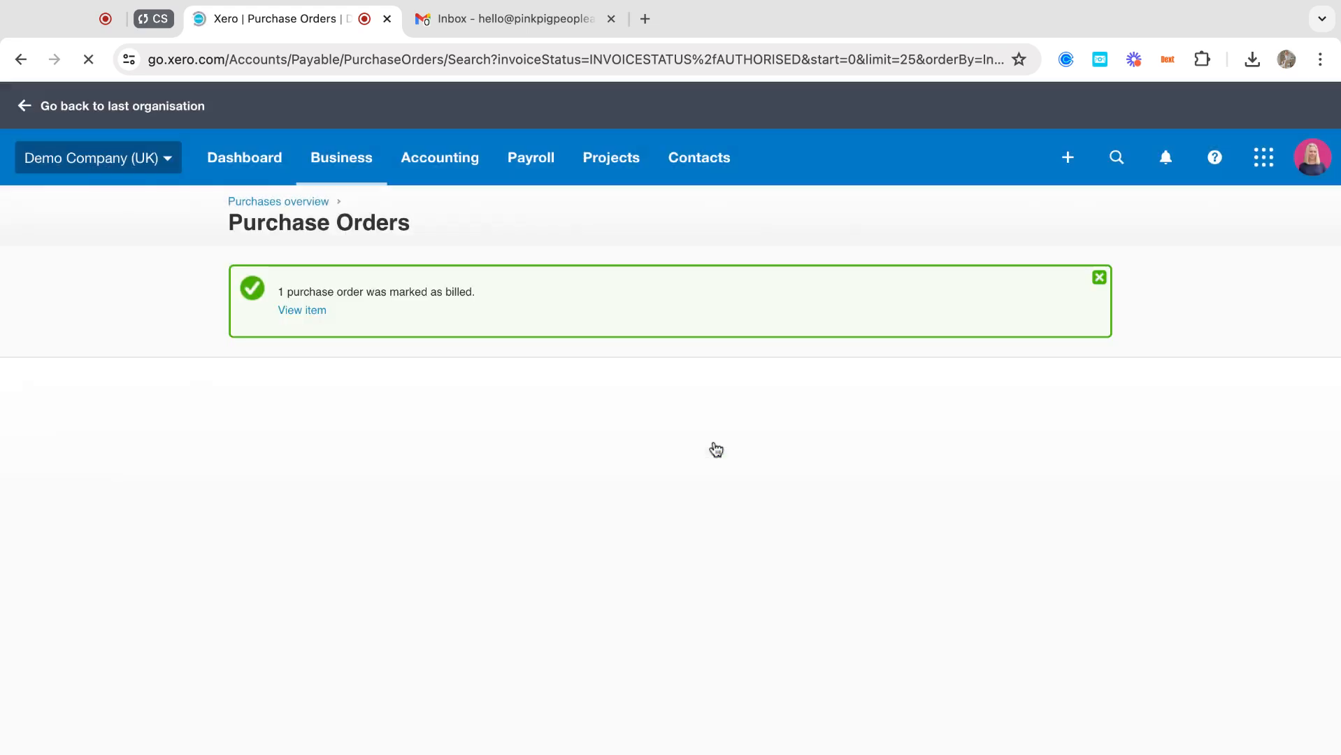